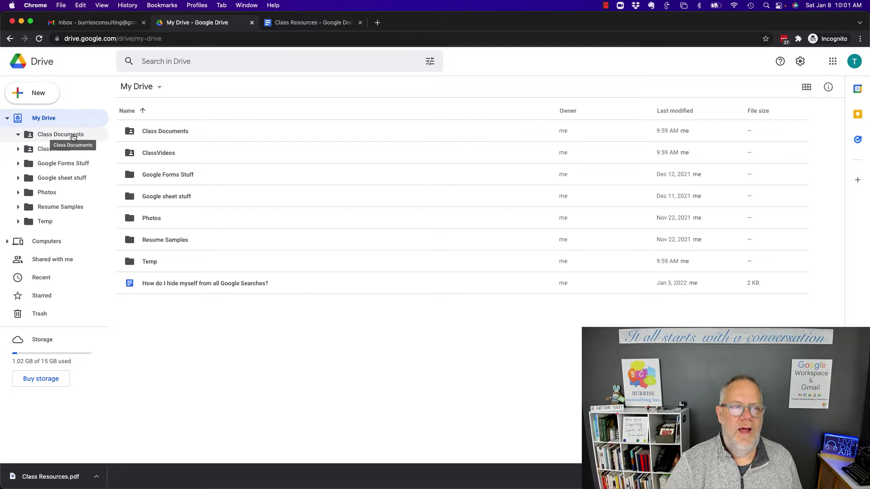
- Confirm Document #1 in Class Documents is shared with anyone with the link, then go to ClassVideos
{"action": "left_click", "coordinate": [72, 134]}
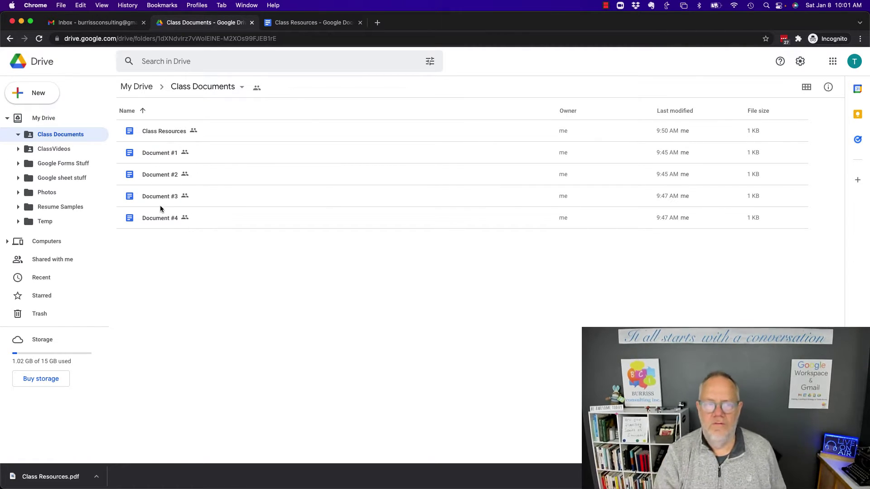
{"action": "left_click", "coordinate": [174, 154]}
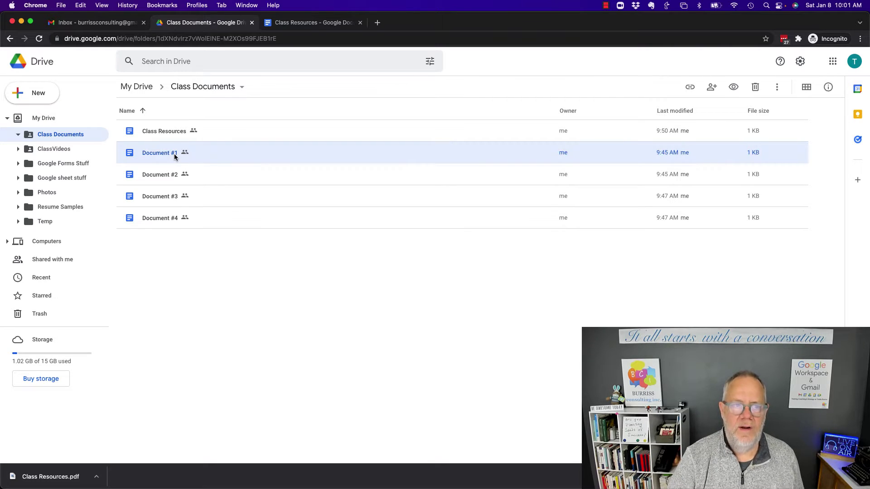
{"action": "left_click", "coordinate": [712, 87]}
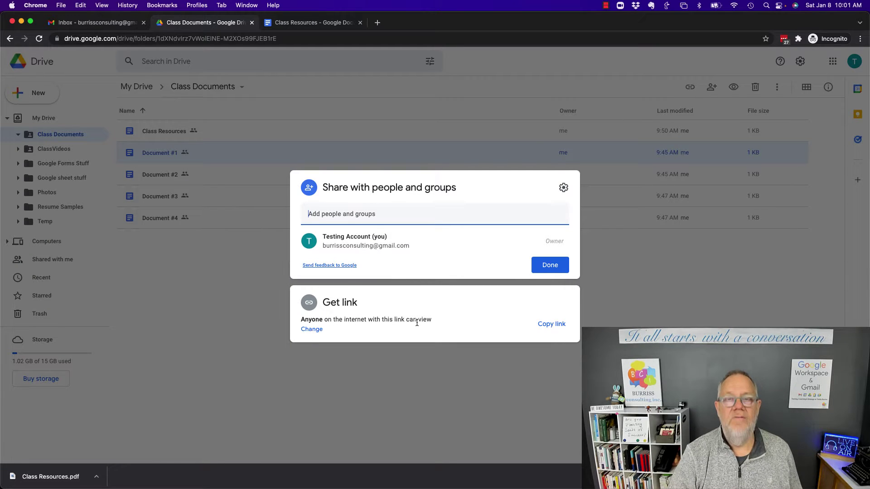
{"action": "left_click", "coordinate": [417, 104]}
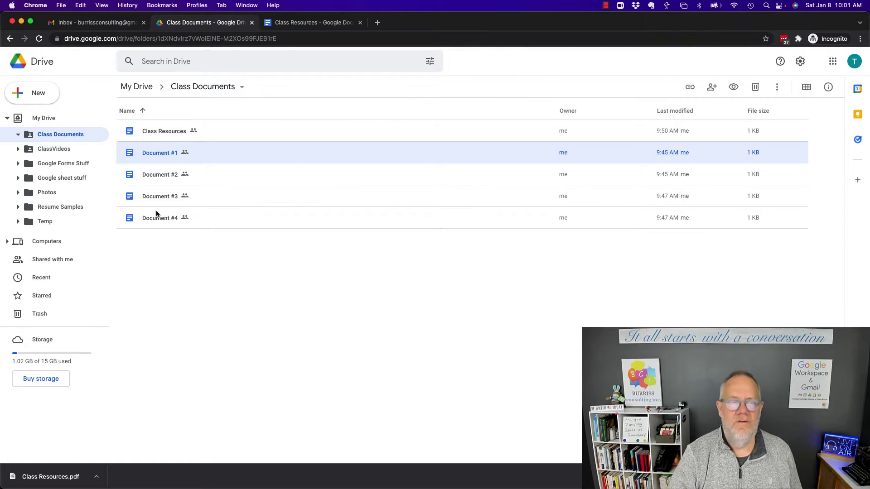
{"action": "left_click", "coordinate": [62, 151]}
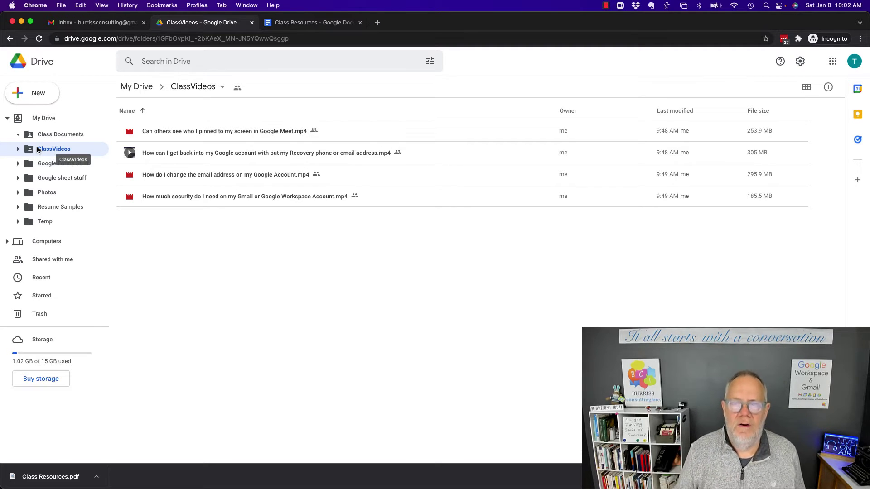
- Check the first class video's sharing settings, then open the Class Resources document from Class Documents
{"action": "left_click", "coordinate": [48, 136]}
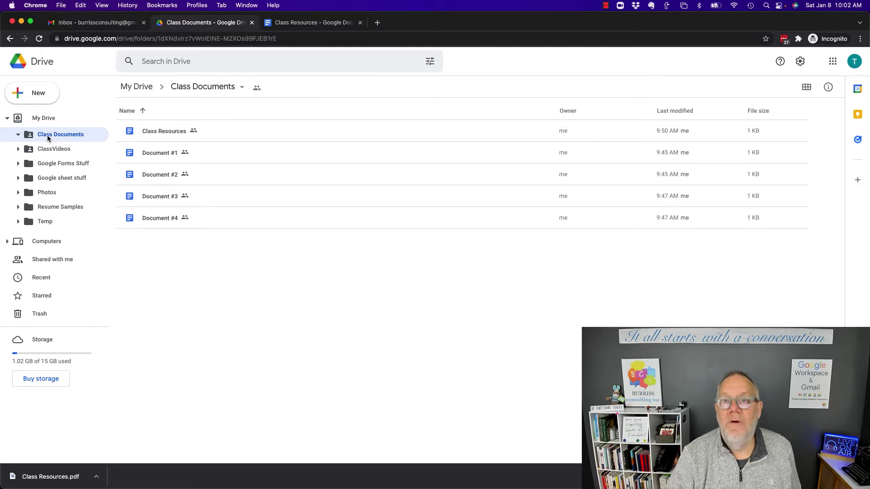
{"action": "left_click", "coordinate": [54, 150]}
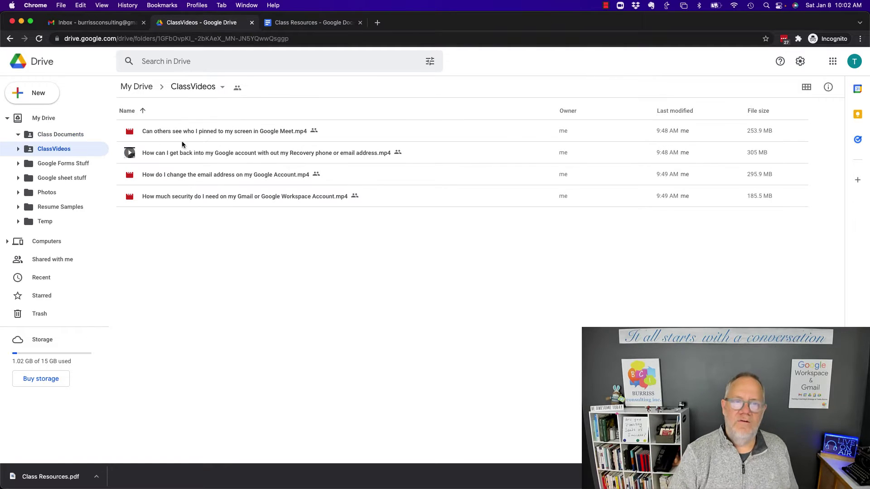
{"action": "left_click", "coordinate": [236, 132]}
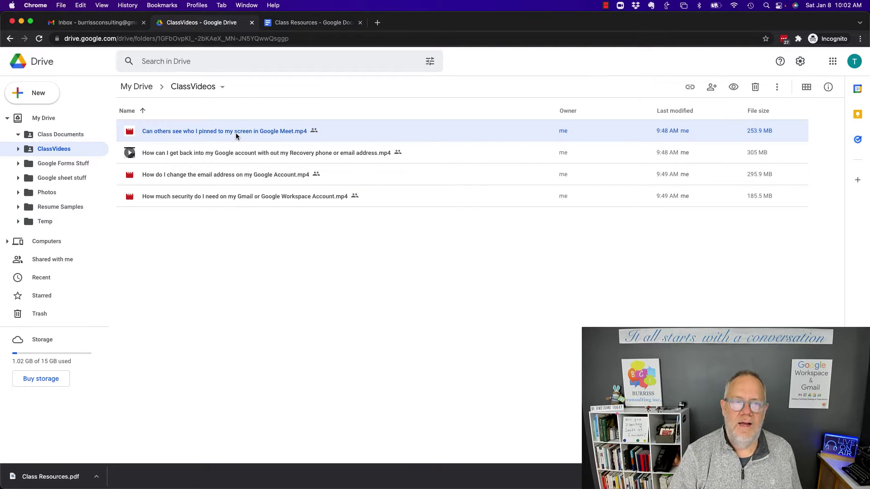
{"action": "left_click", "coordinate": [713, 88]}
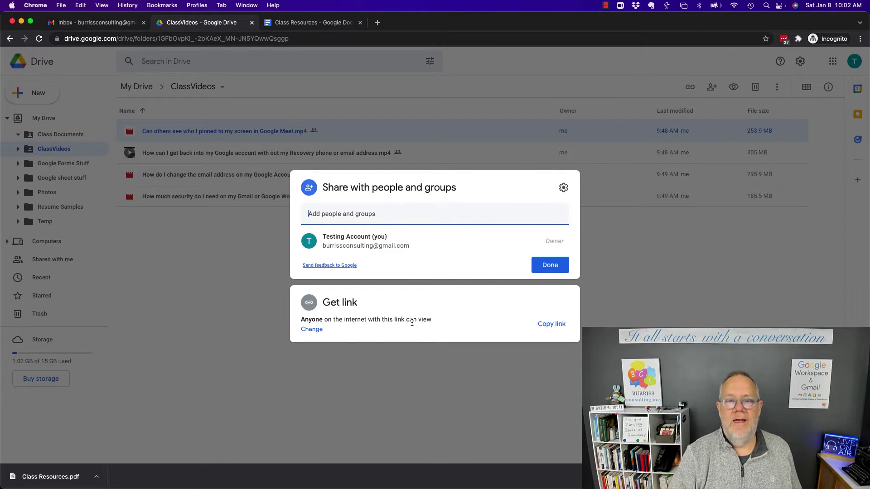
{"action": "left_click", "coordinate": [546, 269]}
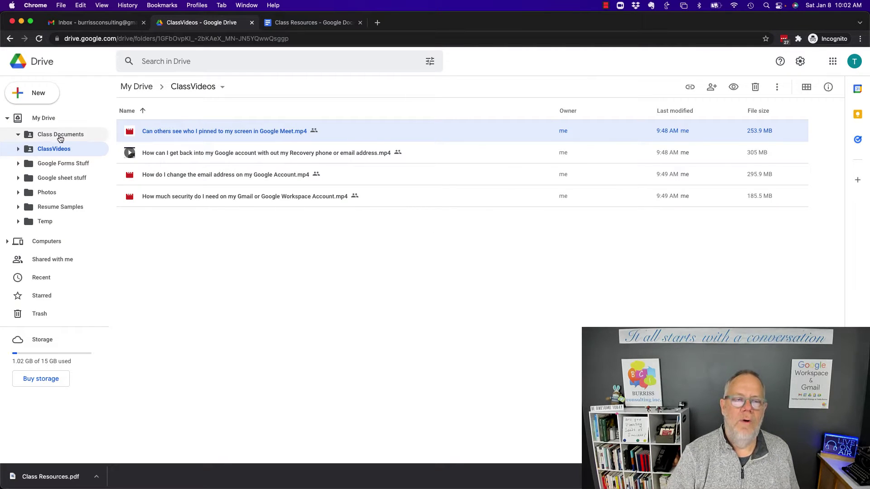
{"action": "left_click", "coordinate": [60, 136]}
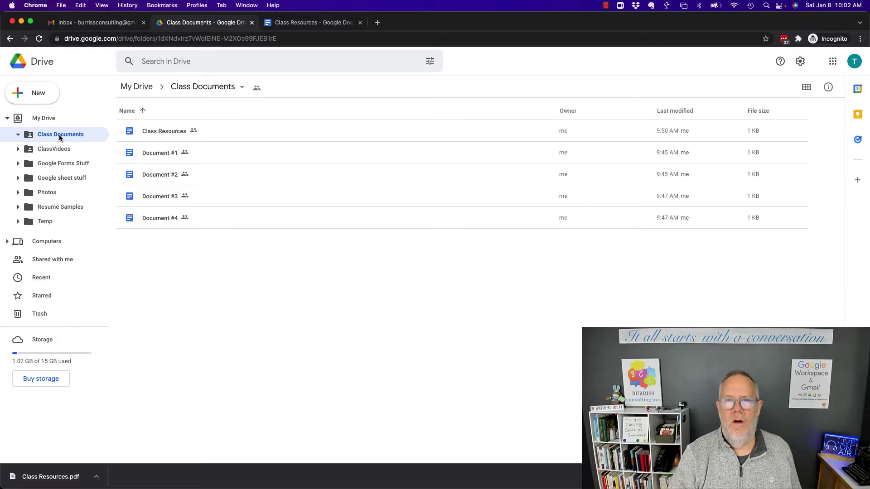
{"action": "double_click", "coordinate": [167, 132]}
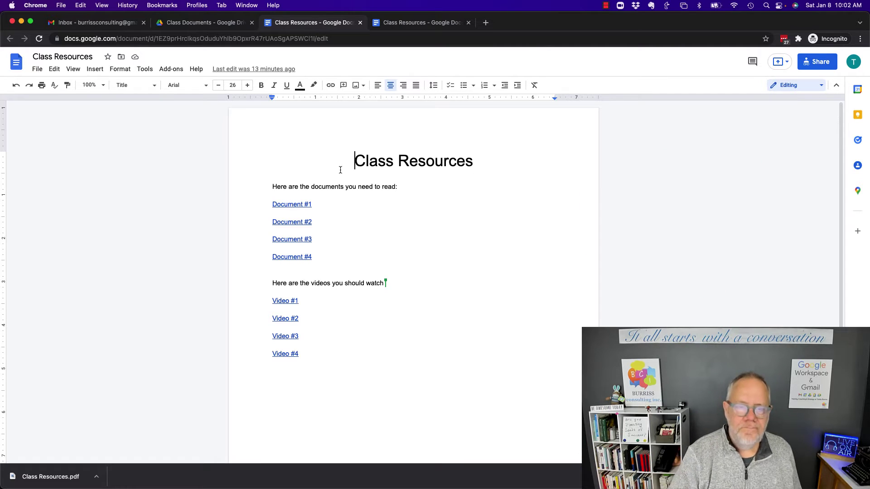
- Change the document title to 'Class A Resources'
{"action": "left_click_drag", "start_coordinate": [287, 190], "coordinate": [358, 193]}
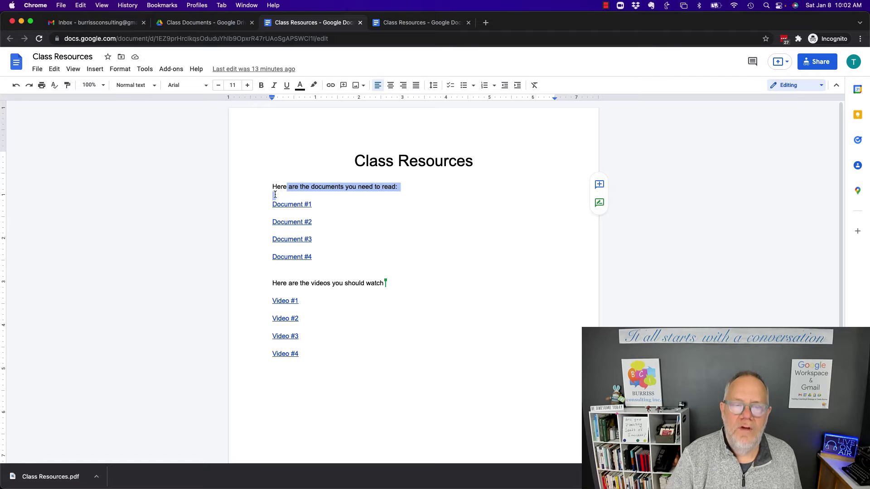
{"action": "left_click", "coordinate": [398, 164]}
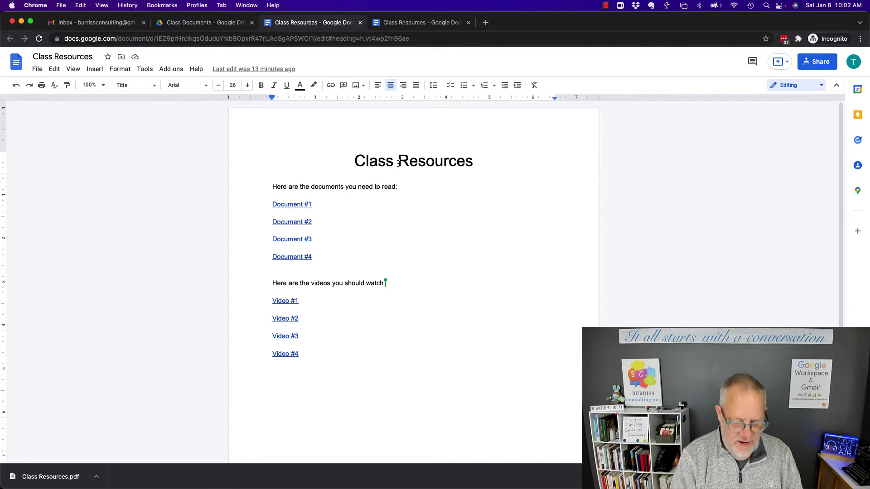
{"action": "type", "text": "A"}
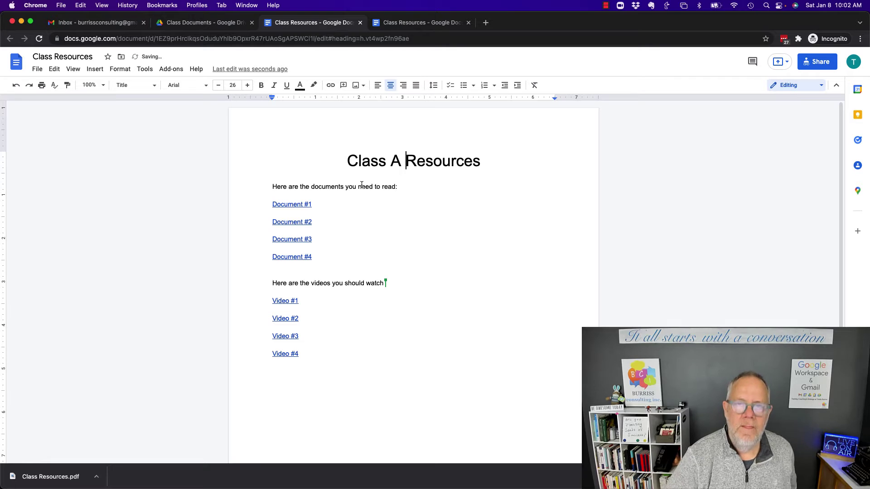
- Remove Document #1's old link and select its text to receive a new link
{"action": "left_click", "coordinate": [298, 205]}
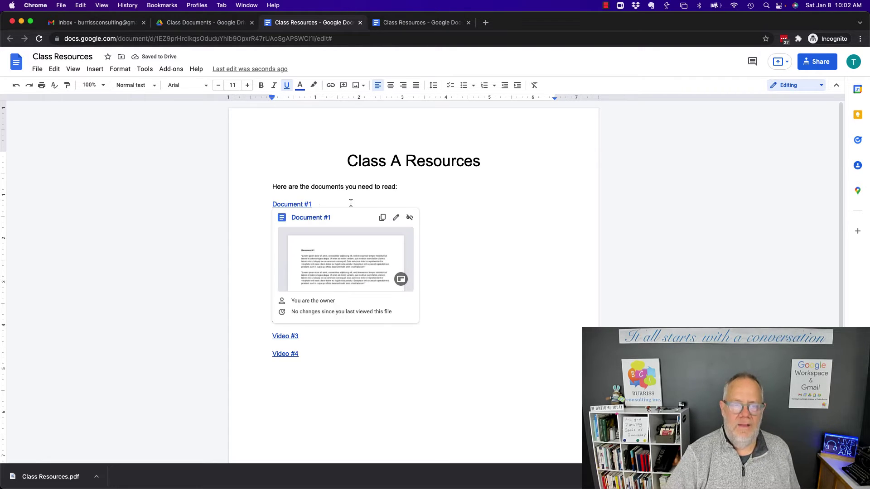
{"action": "left_click", "coordinate": [383, 218]}
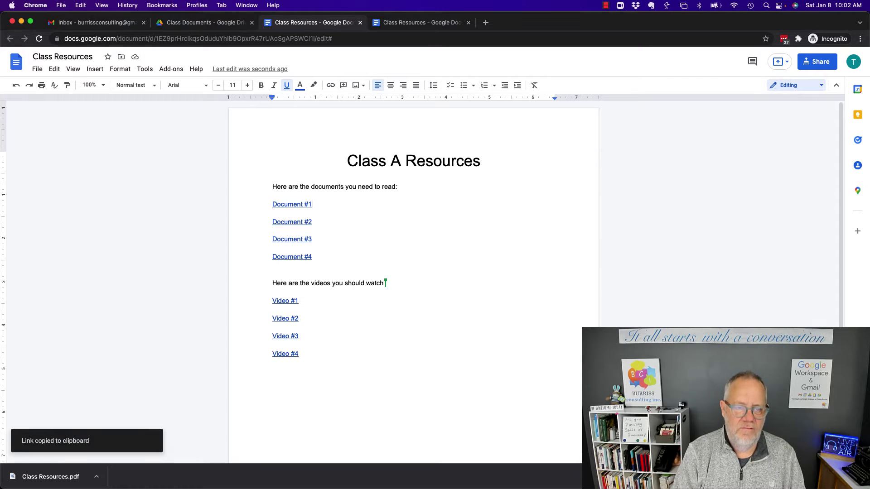
{"action": "key", "text": "super+shift+Left"}
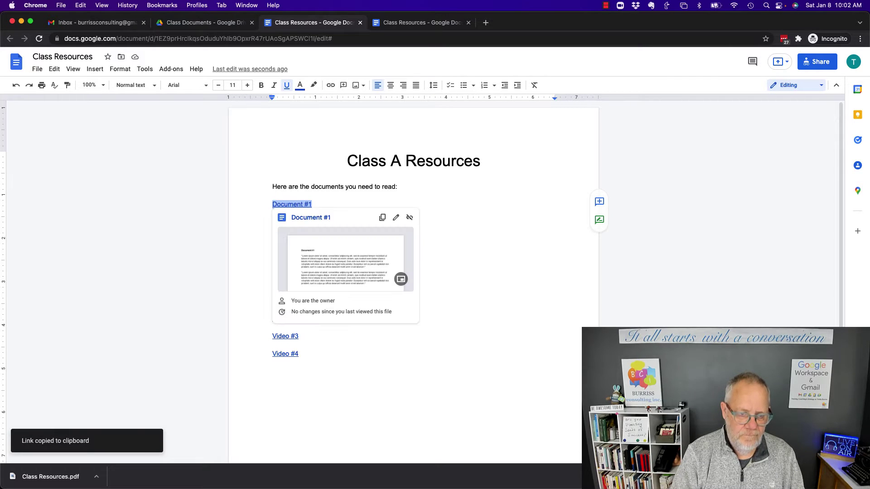
{"action": "left_click", "coordinate": [409, 218]}
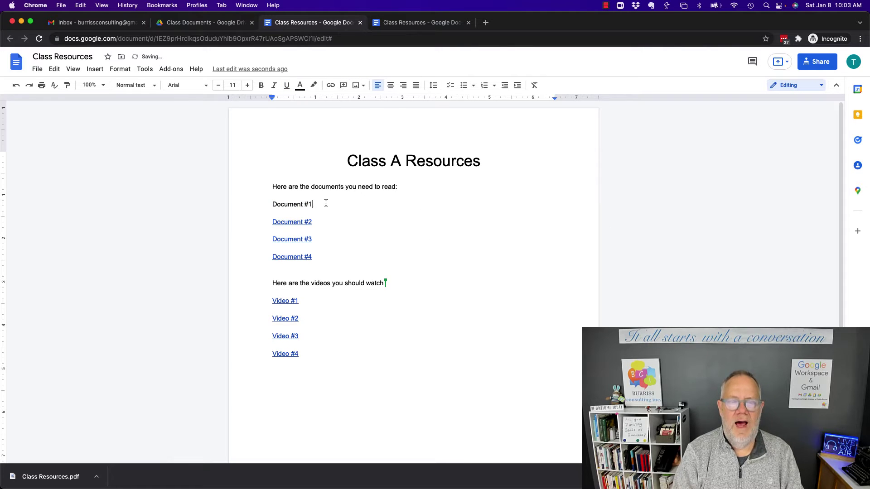
{"action": "key", "text": "super+shift+Left"}
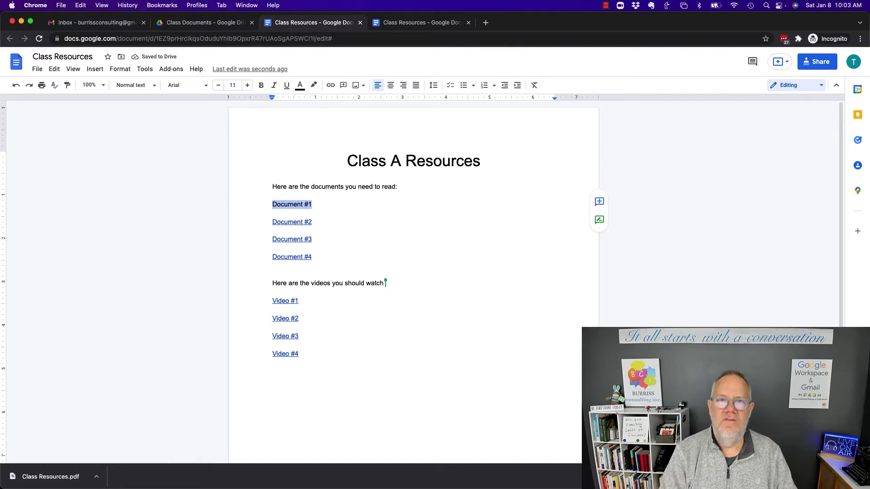
{"action": "left_click", "coordinate": [328, 87]}
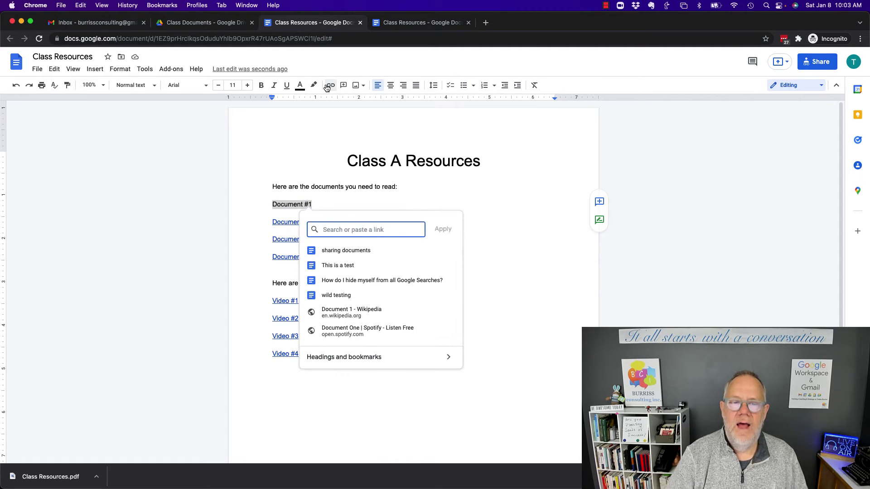
- Copy Document #1's anyone-with-the-link share link in Drive and return to Class Resources
{"action": "left_click", "coordinate": [204, 24]}
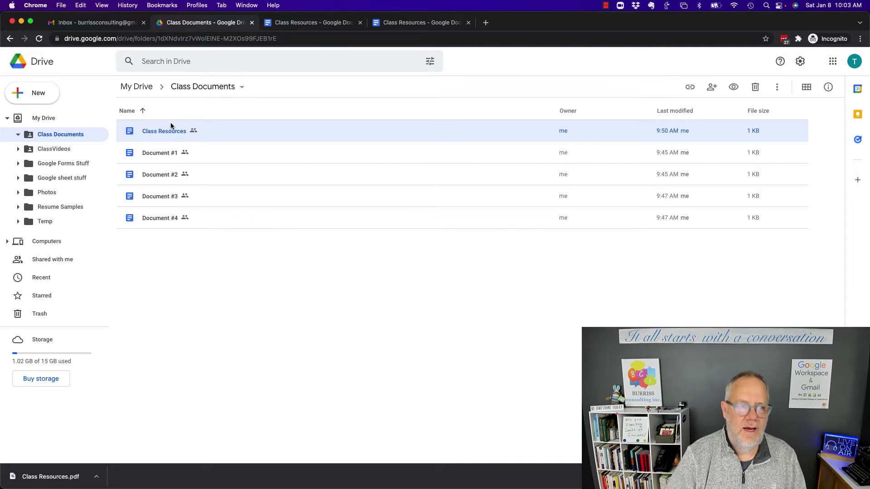
{"action": "left_click", "coordinate": [156, 154]}
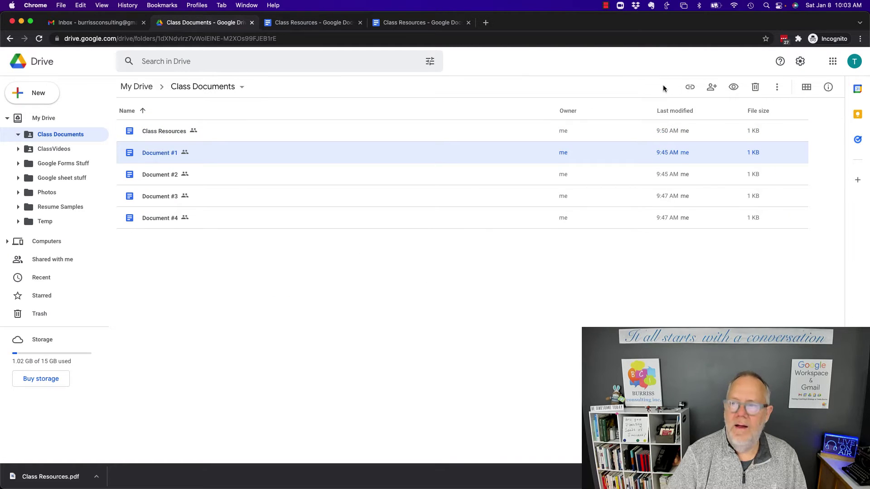
{"action": "left_click", "coordinate": [712, 91]}
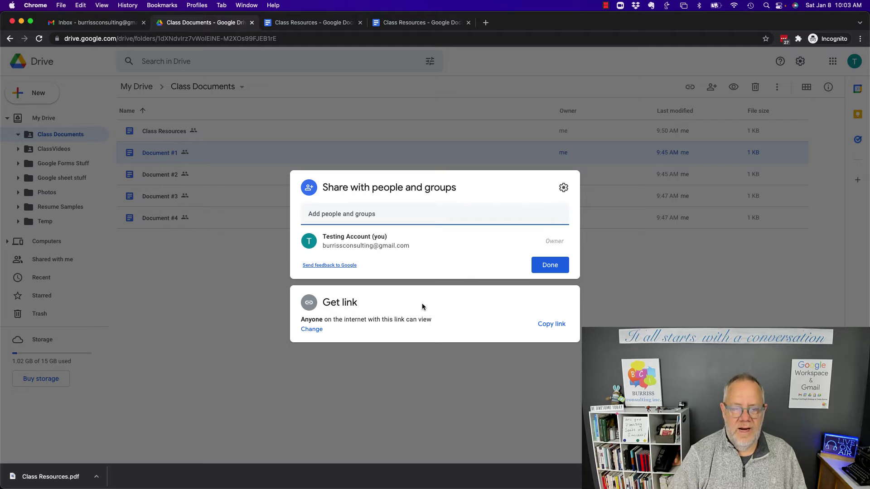
{"action": "left_click", "coordinate": [555, 327]}
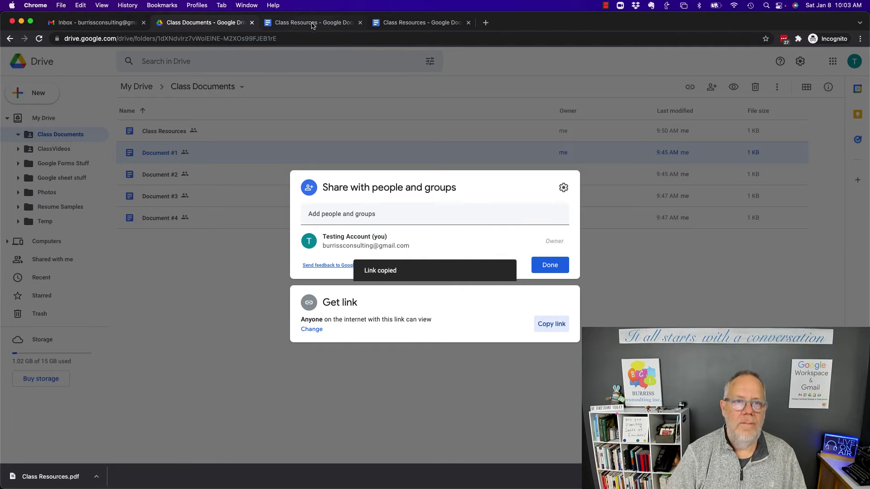
{"action": "left_click", "coordinate": [358, 25]}
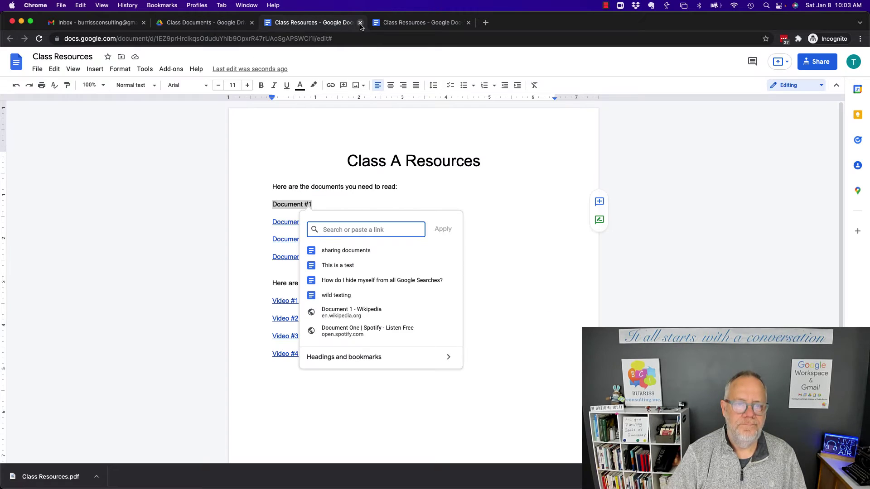
- Link Document #1 to the copied share URL, check Document #2's link, and select Video #1
{"action": "key", "text": "super+v"}
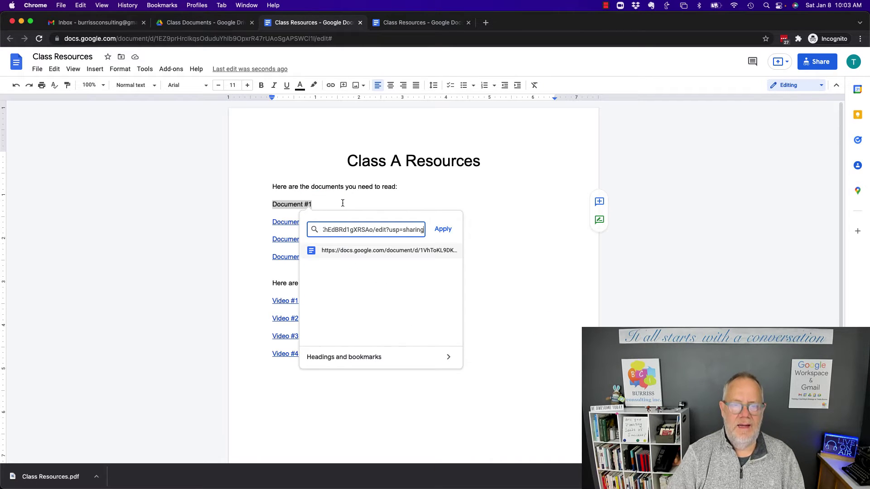
{"action": "left_click", "coordinate": [444, 229]}
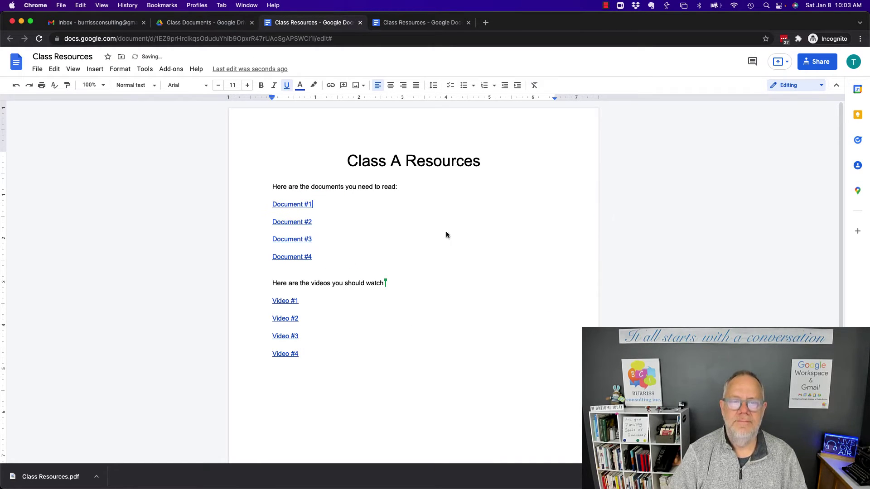
{"action": "left_click", "coordinate": [307, 223]}
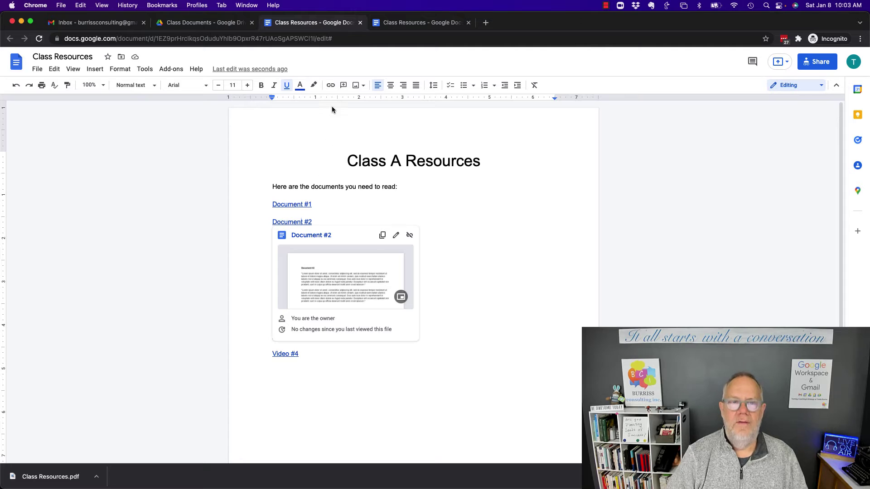
{"action": "left_click", "coordinate": [471, 223]}
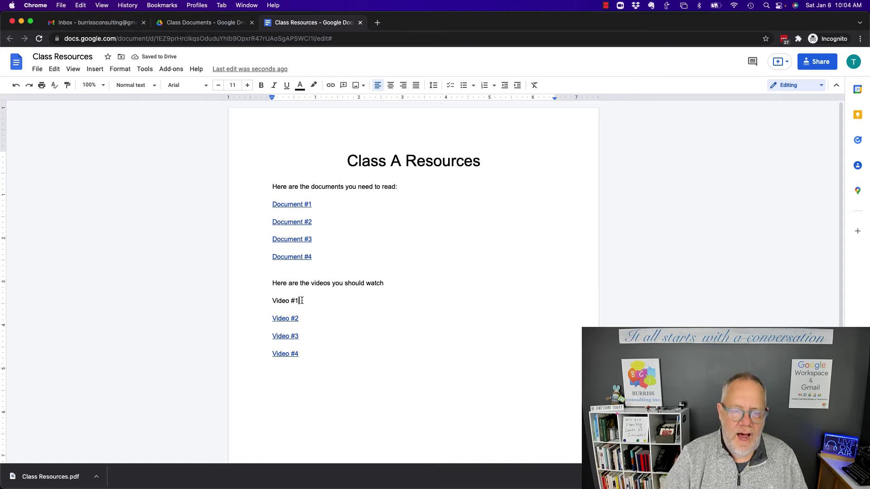
{"action": "left_click_drag", "start_coordinate": [301, 301], "coordinate": [272, 304]}
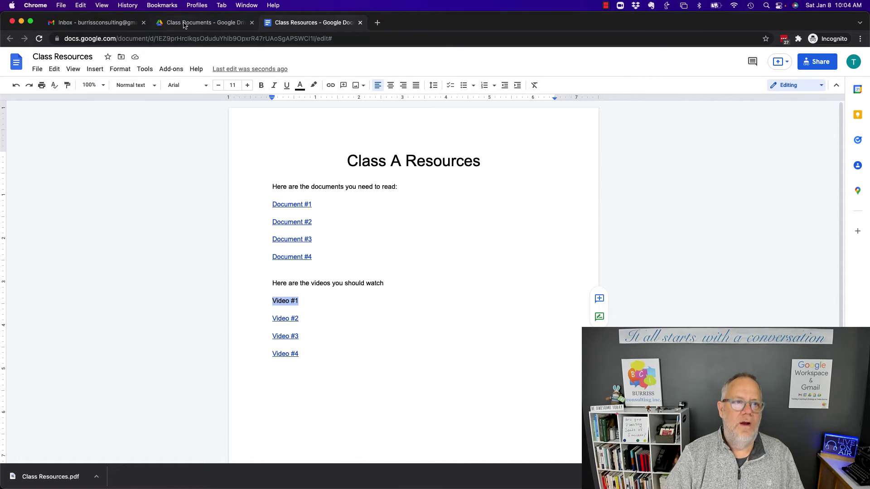
{"action": "left_click", "coordinate": [184, 24]}
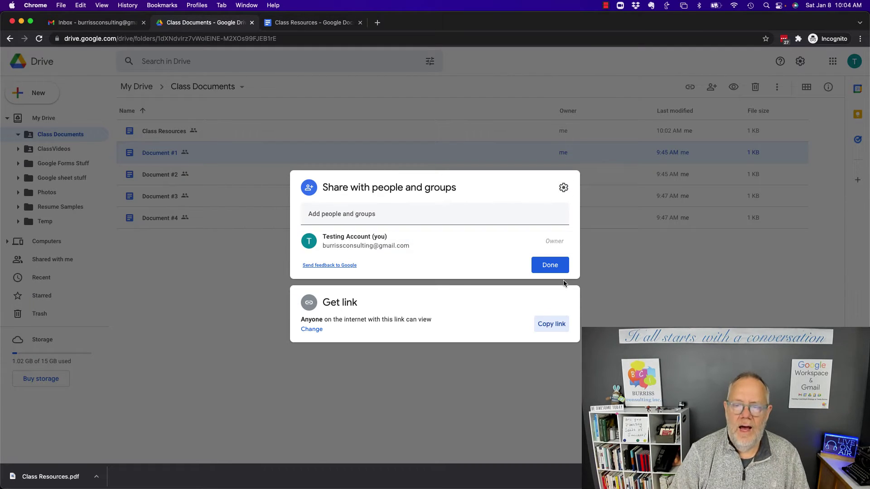
- Copy the recovery-phone video's share link from ClassVideos and return to the Class Resources document
{"action": "left_click", "coordinate": [548, 263]}
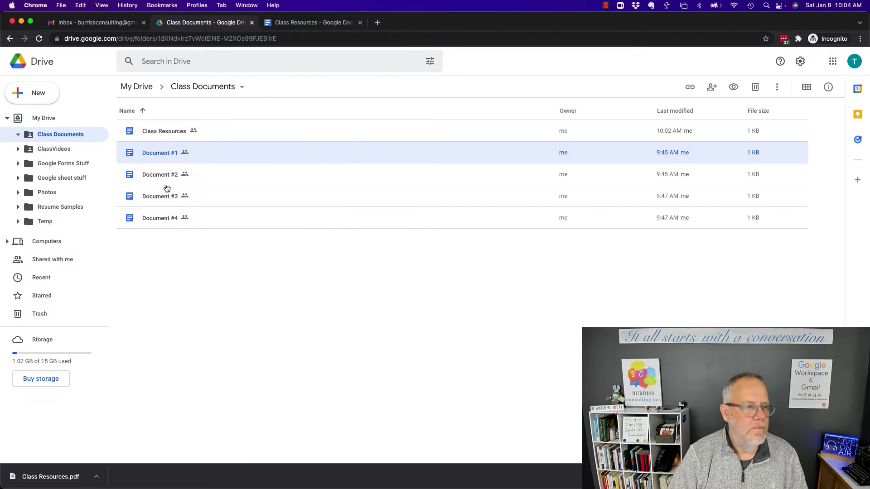
{"action": "left_click", "coordinate": [47, 149]}
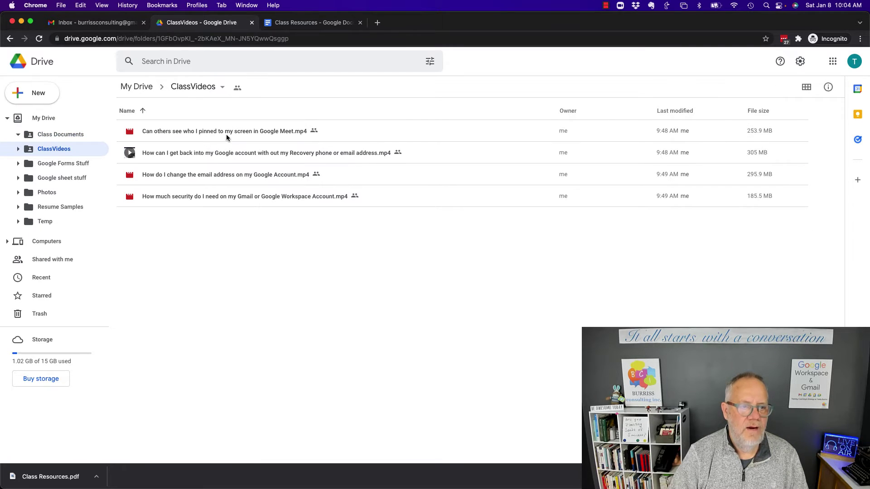
{"action": "left_click", "coordinate": [245, 155]}
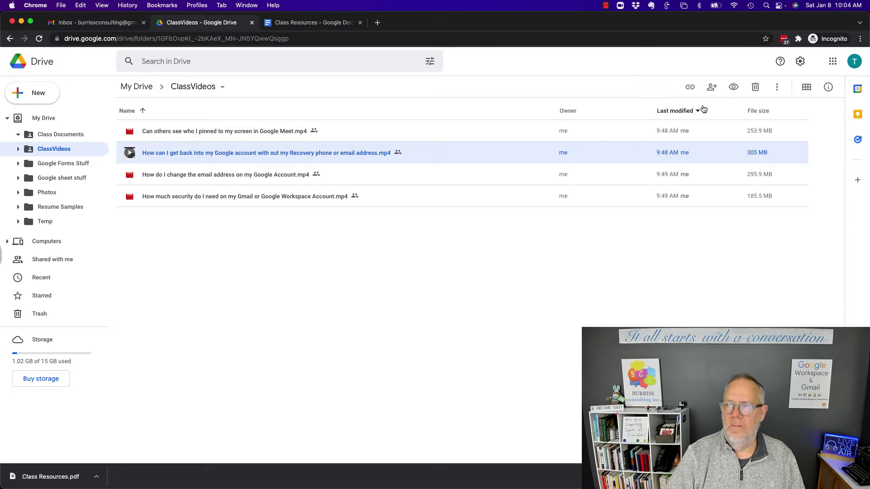
{"action": "left_click", "coordinate": [712, 87]}
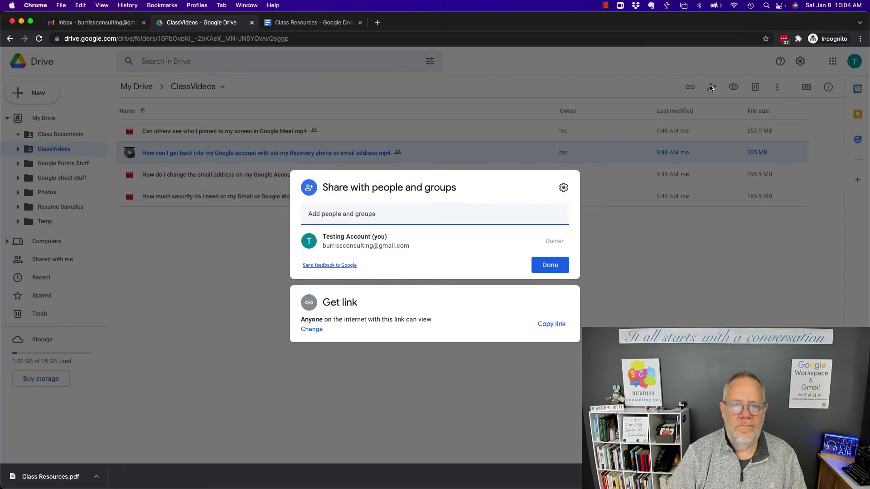
{"action": "left_click", "coordinate": [317, 329]}
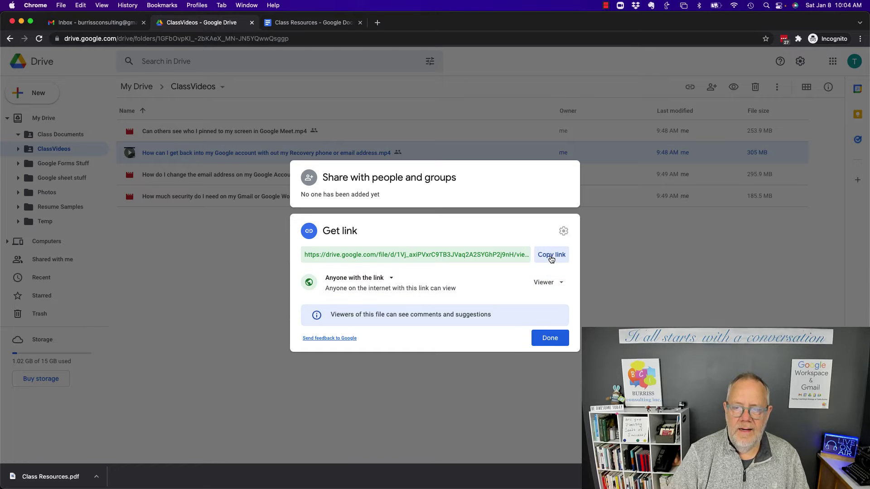
{"action": "left_click", "coordinate": [550, 250]}
{"action": "left_click", "coordinate": [549, 337]}
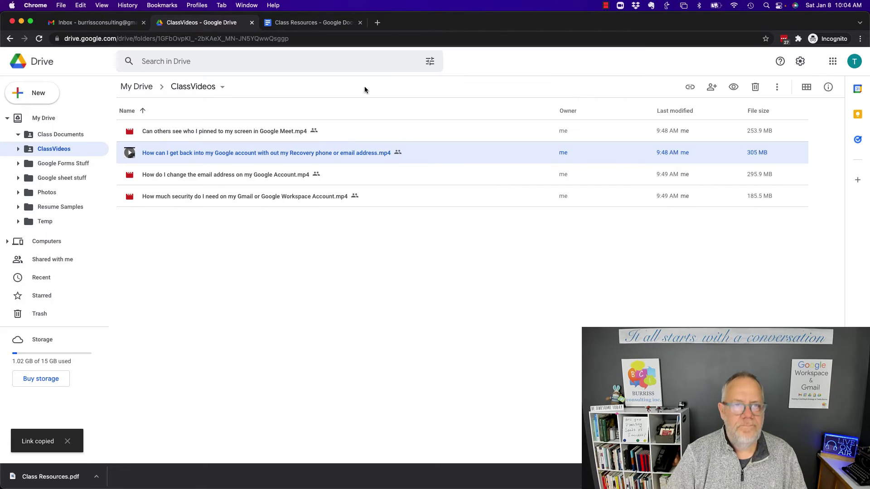
{"action": "left_click", "coordinate": [313, 25]}
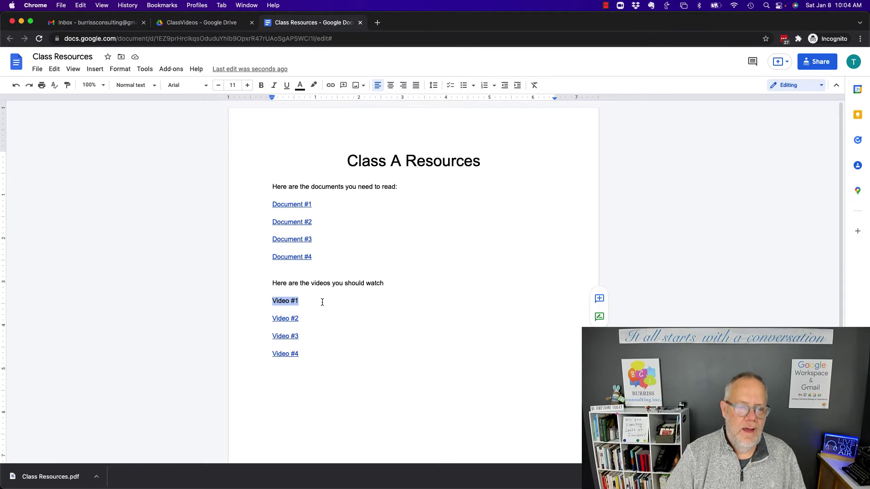
- Link Video #1 to the copied recovery-phone video share URL
{"action": "left_click", "coordinate": [331, 86]}
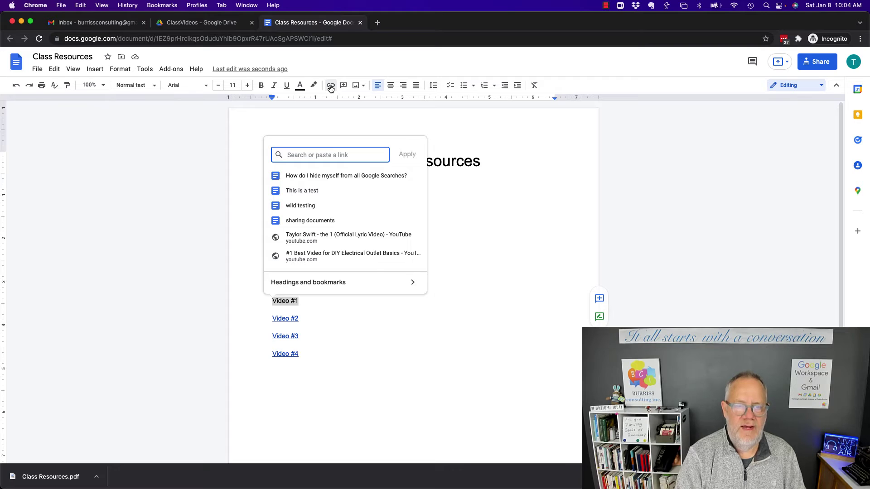
{"action": "key", "text": "super+v"}
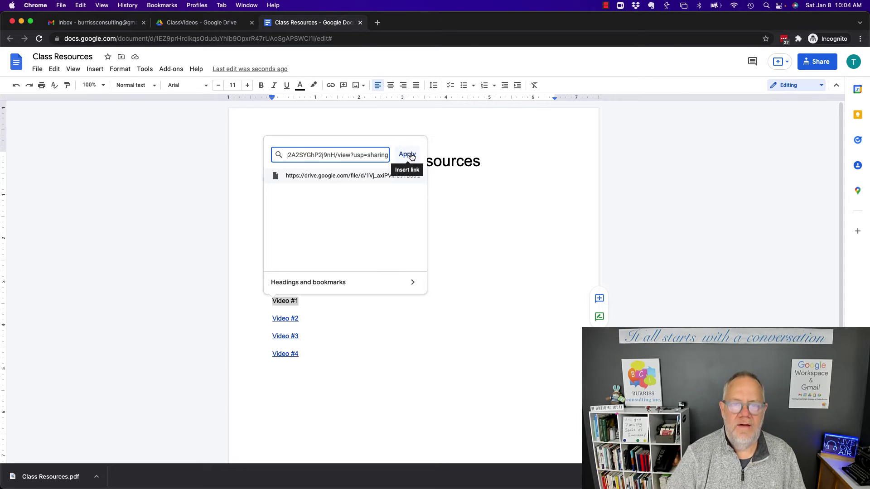
{"action": "left_click", "coordinate": [407, 155]}
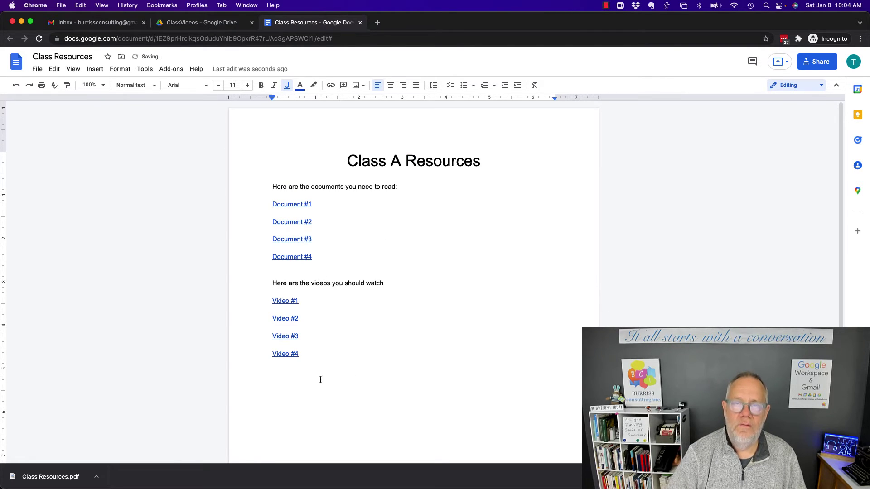
{"action": "left_click", "coordinate": [338, 374]}
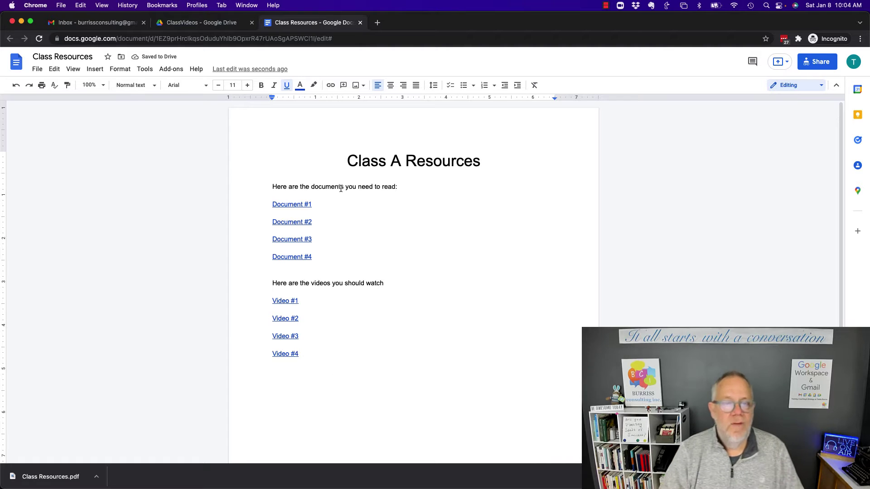
{"action": "left_click", "coordinate": [348, 162]}
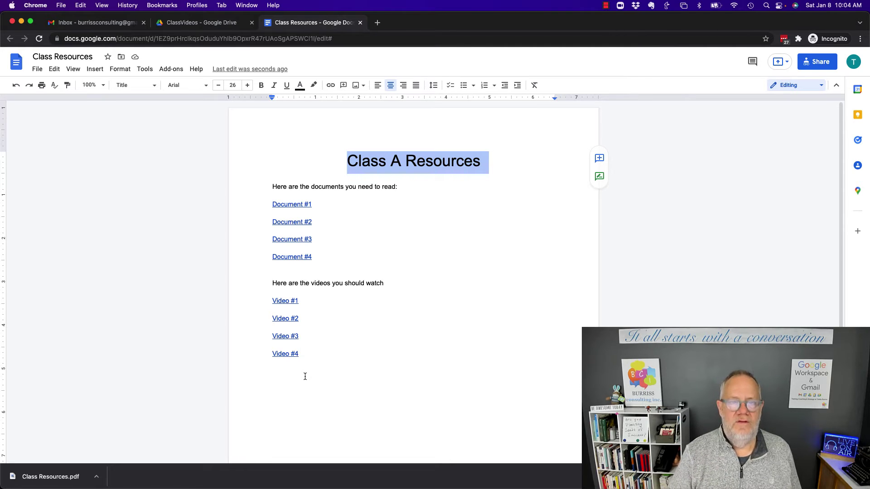
{"action": "left_click", "coordinate": [399, 263]}
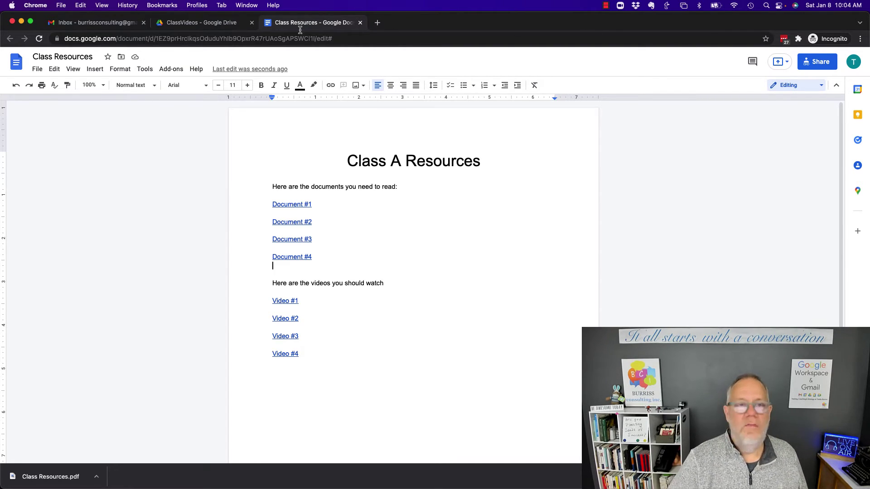
- Copy the Class Resources document's own anyone-with-the-link share link
{"action": "left_click", "coordinate": [819, 68]}
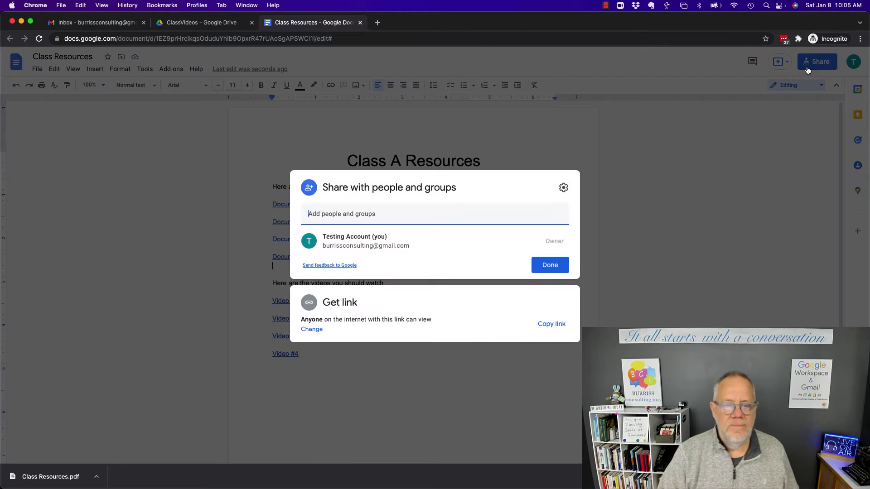
{"action": "left_click_drag", "start_coordinate": [323, 319], "coordinate": [439, 319]}
{"action": "left_click", "coordinate": [551, 271]}
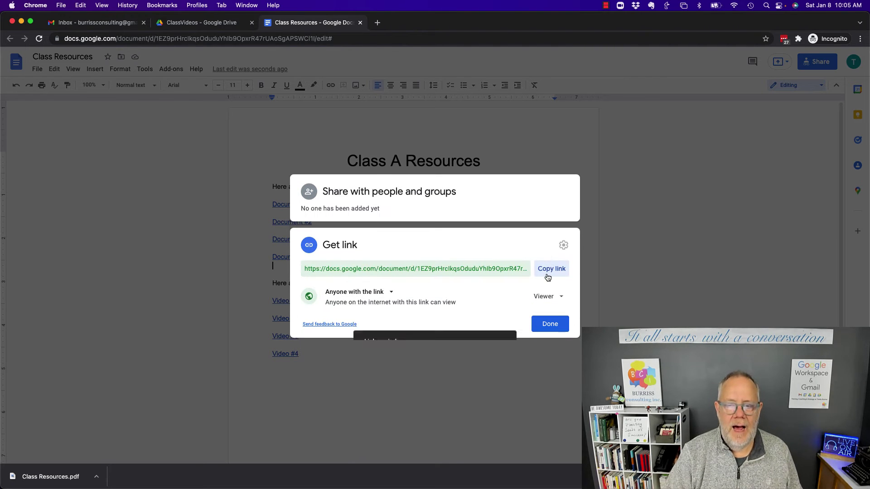
{"action": "left_click", "coordinate": [551, 323]}
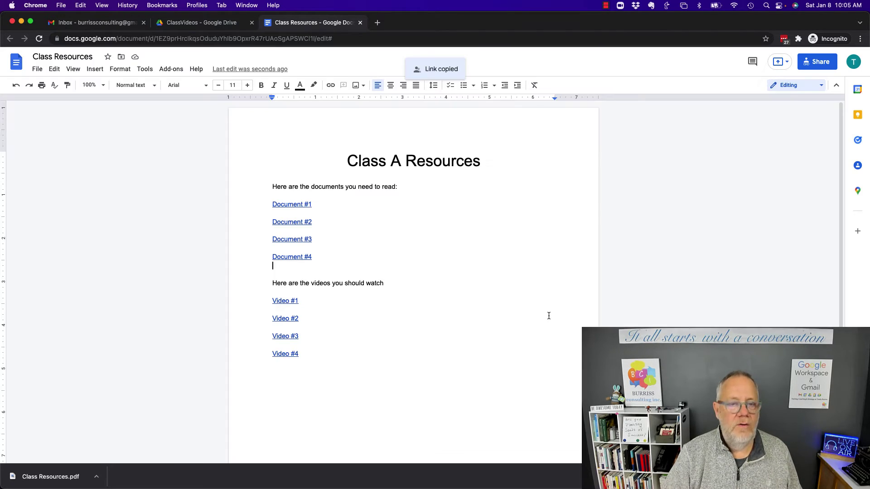
- Load the copied share link in a new tab and close the original Class Resources tab
{"action": "left_click", "coordinate": [379, 23]}
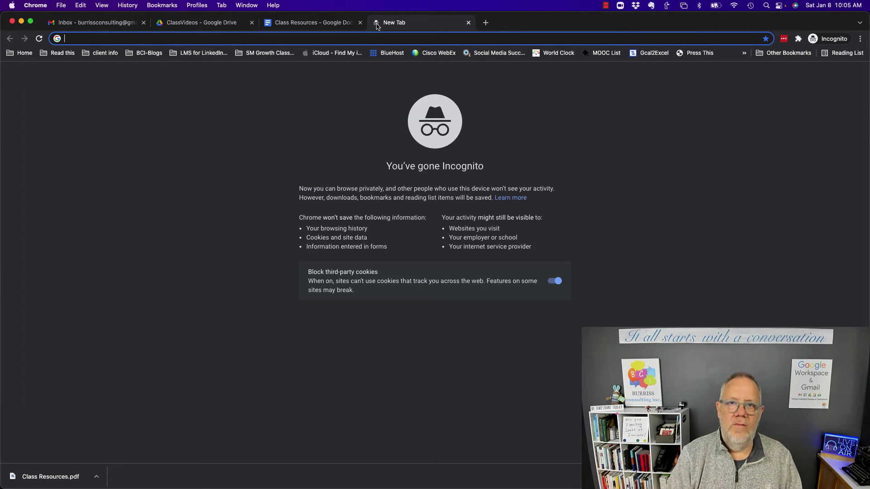
{"action": "key", "text": "super+v"}
{"action": "key", "text": "Return"}
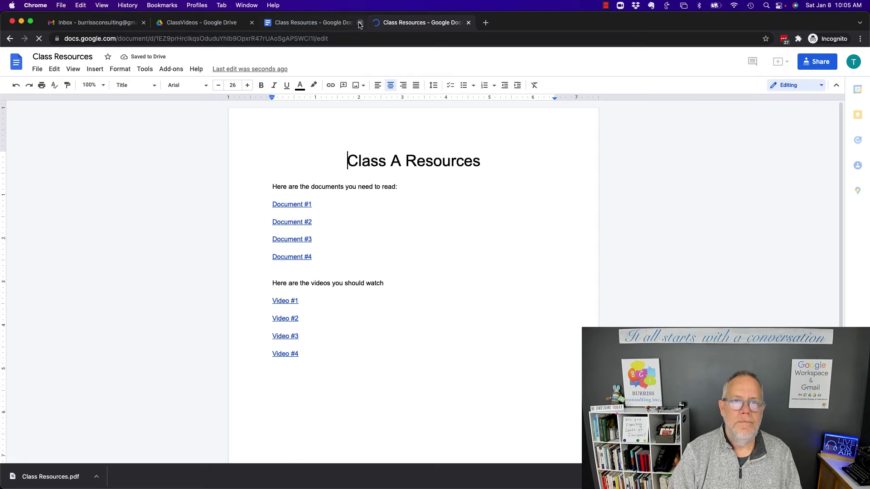
{"action": "left_click", "coordinate": [360, 23]}
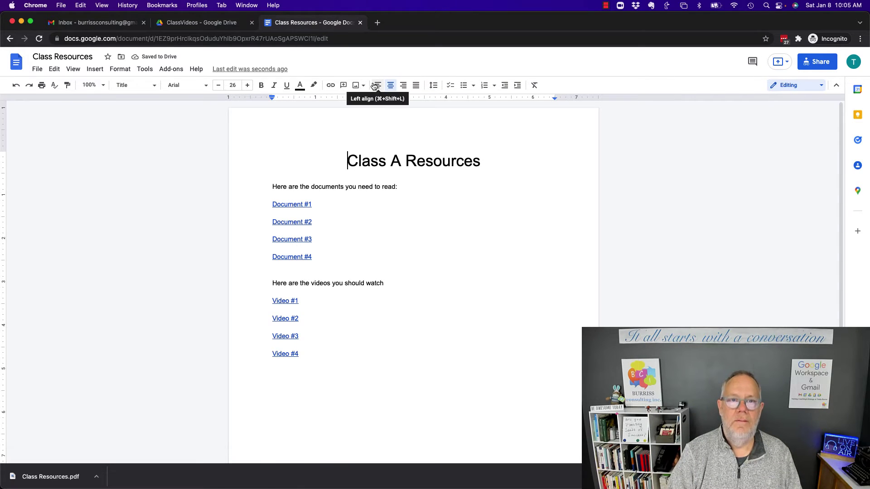
- Start a new Gmail message and paste the document share URL on its own body line
{"action": "left_click", "coordinate": [93, 23]}
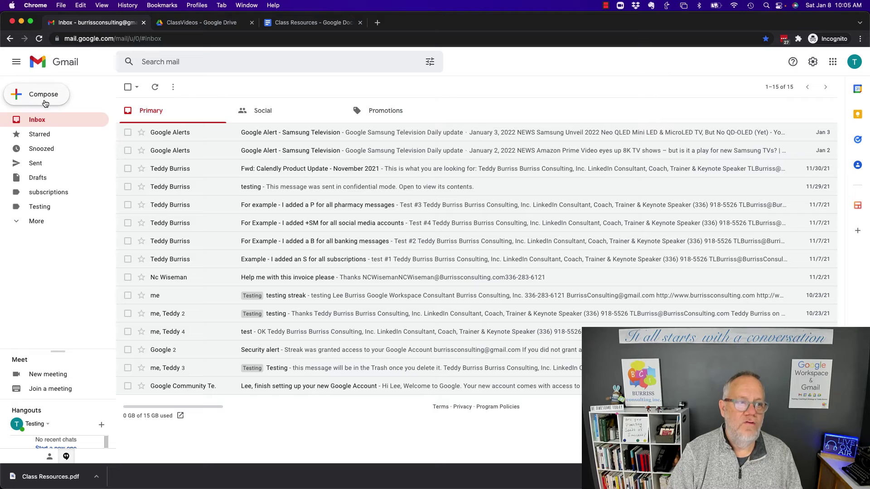
{"action": "left_click", "coordinate": [43, 95]}
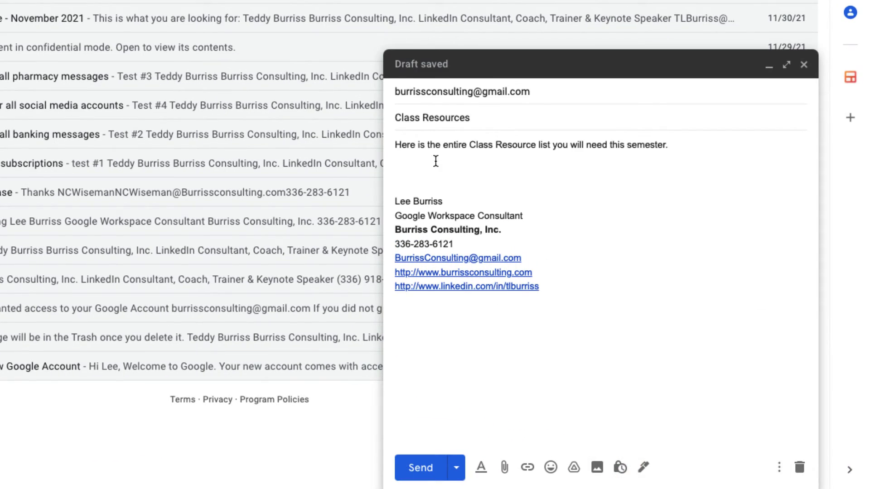
{"action": "left_click", "coordinate": [422, 168]}
{"action": "key", "text": "ctrl+v"}
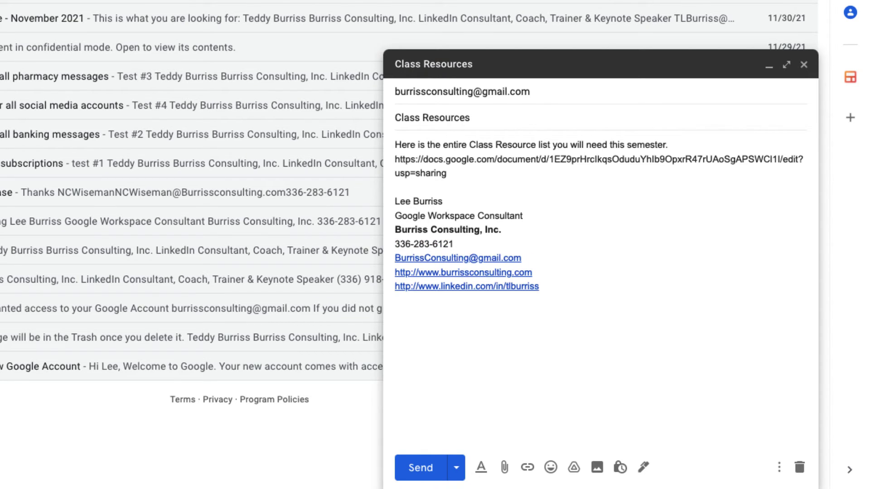
{"action": "left_click", "coordinate": [395, 160]}
{"action": "key", "text": "Return"}
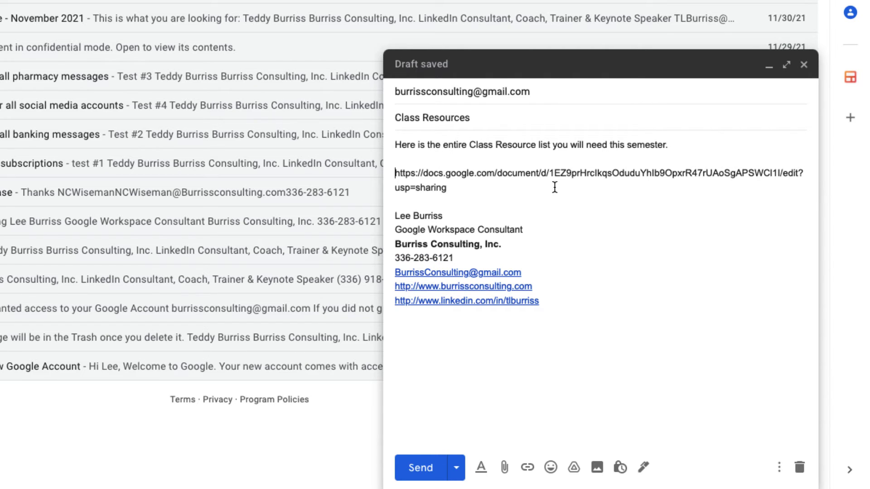
- Hyperlink the words 'Class Resource' in the first sentence to the document's share address
{"action": "left_click_drag", "start_coordinate": [470, 145], "coordinate": [534, 149]}
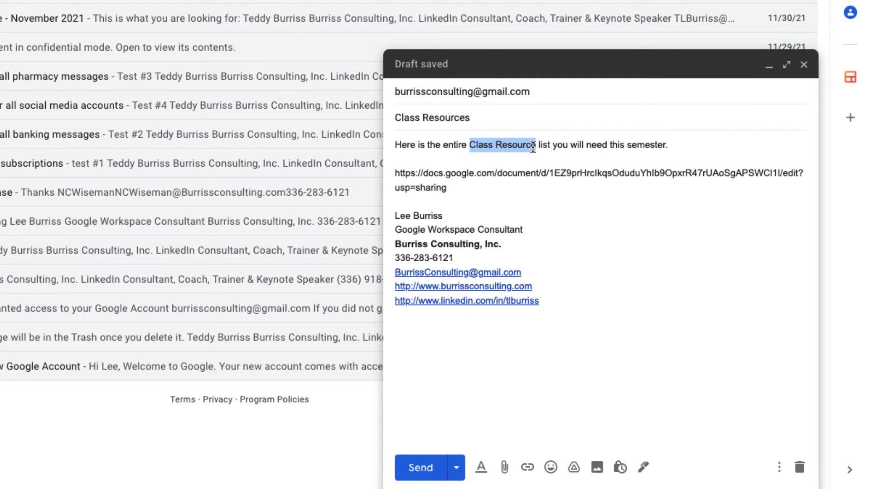
{"action": "left_click", "coordinate": [527, 468]}
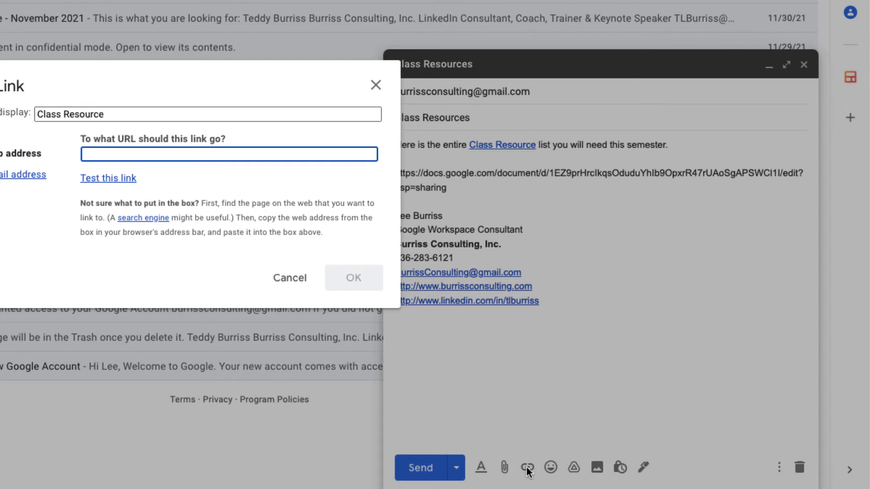
{"action": "key", "text": "super+v"}
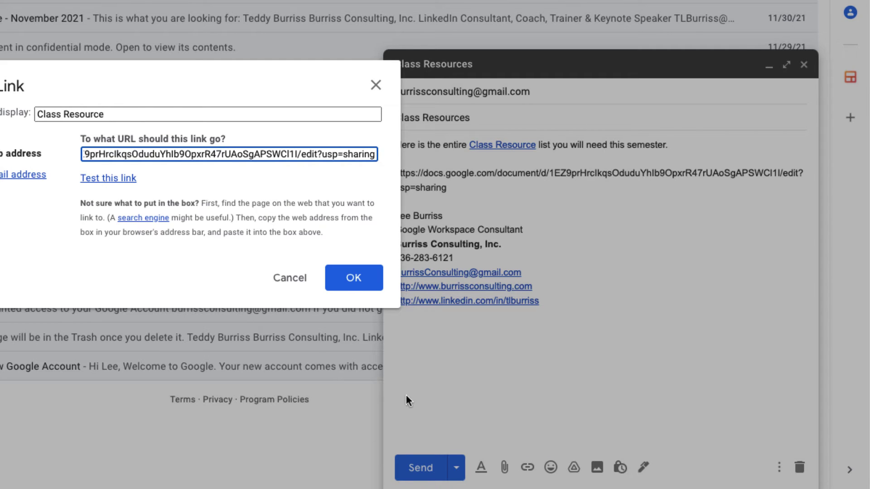
{"action": "left_click", "coordinate": [353, 282]}
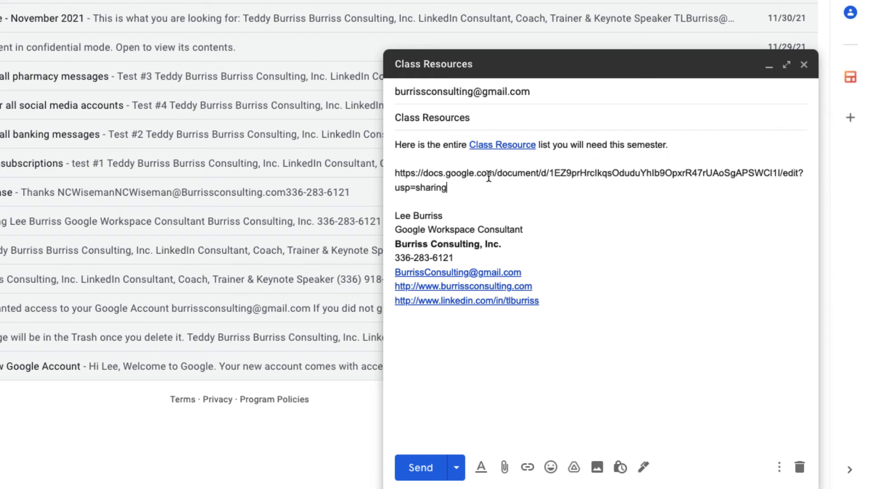
{"action": "left_click_drag", "start_coordinate": [396, 172], "coordinate": [470, 181]}
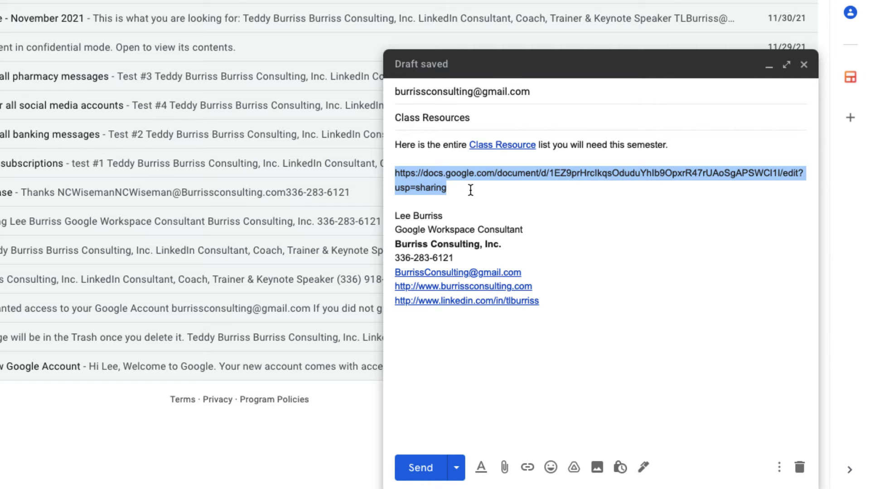
{"action": "left_click_drag", "start_coordinate": [426, 145], "coordinate": [494, 145]}
{"action": "left_click", "coordinate": [550, 145]}
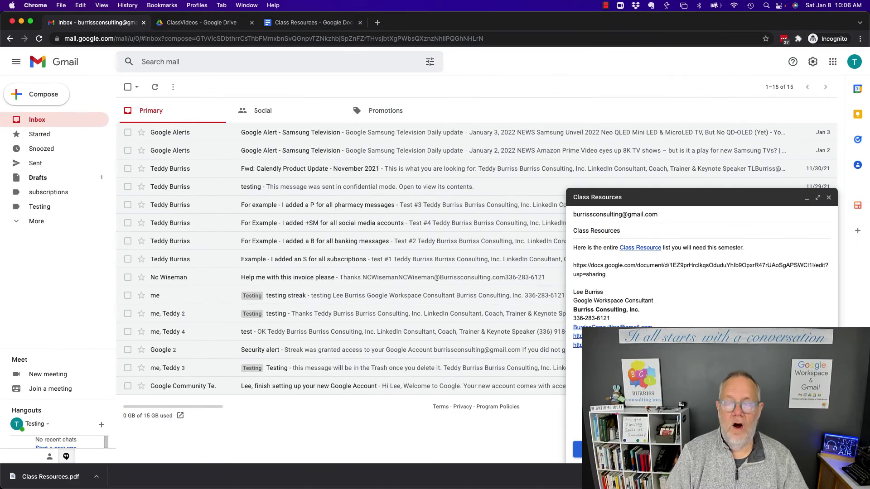
- Send the Class Resources email, open the received copy, and follow its Class Resource link
{"action": "left_click", "coordinate": [585, 450]}
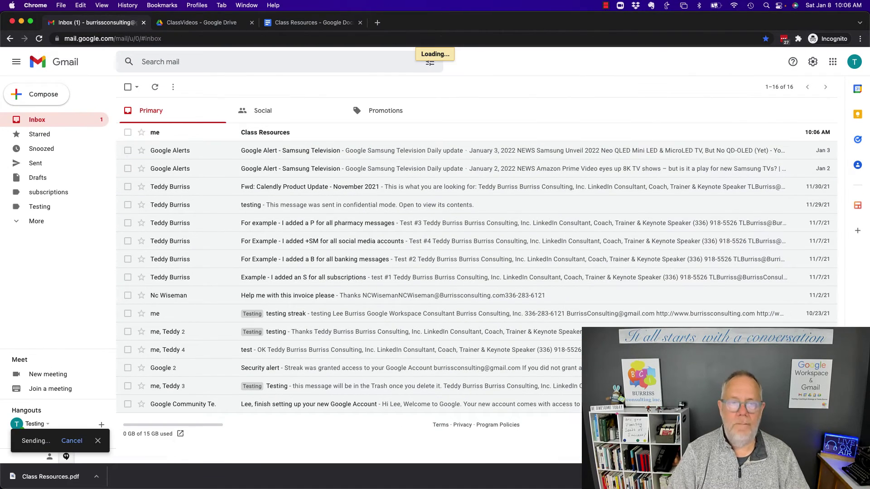
{"action": "left_click", "coordinate": [263, 136]}
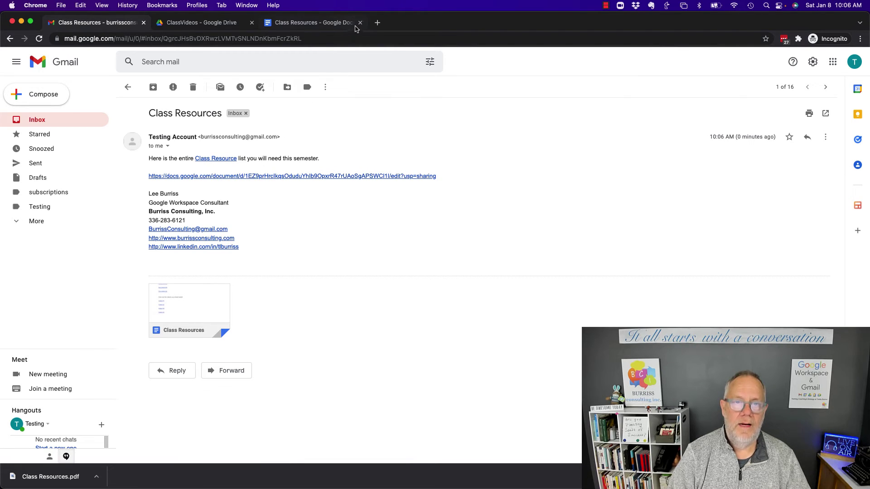
{"action": "left_click", "coordinate": [360, 22]}
{"action": "left_click", "coordinate": [216, 159]}
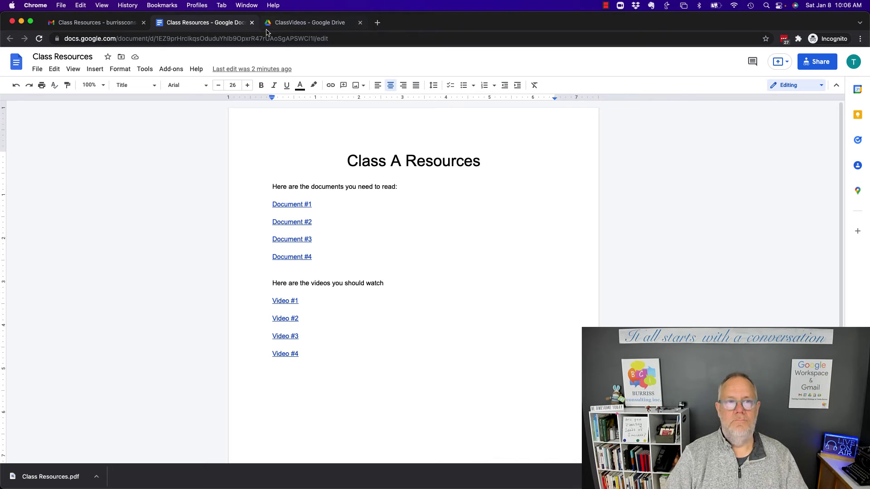
{"action": "left_click", "coordinate": [252, 23]}
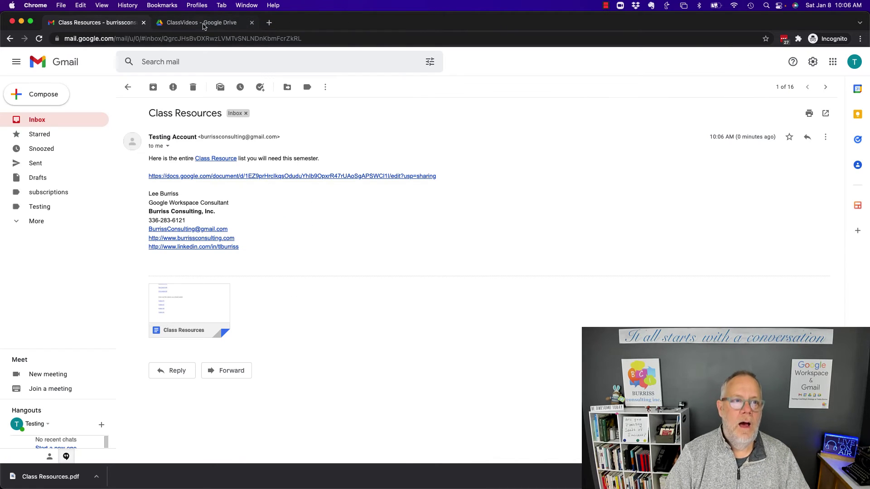
{"action": "left_click", "coordinate": [218, 159]}
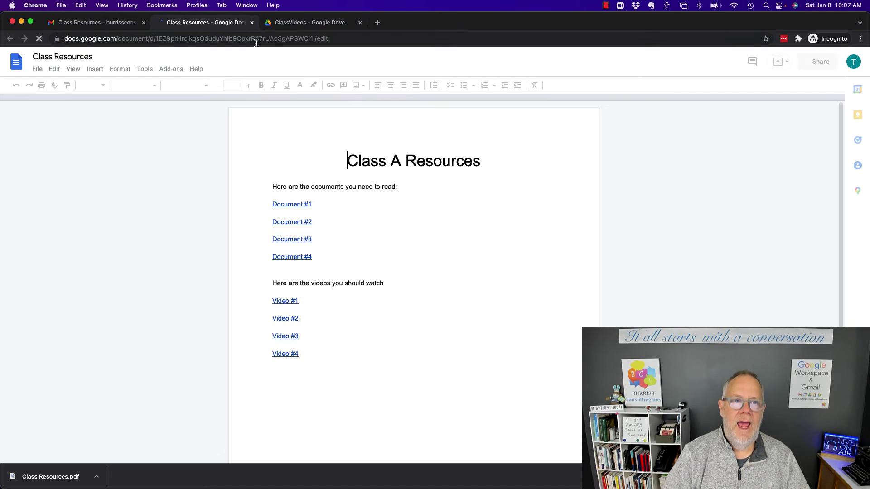
- Download the Class A Resources document as a PDF Document (.pdf)
{"action": "left_click", "coordinate": [37, 69]}
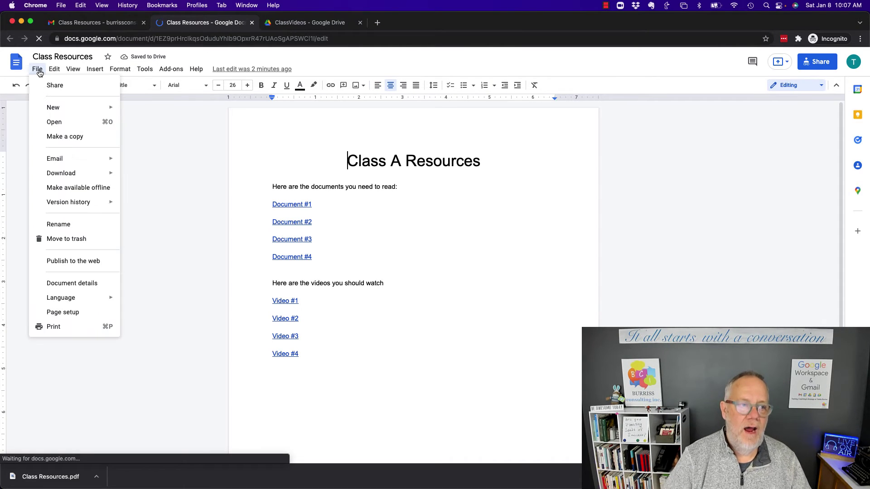
{"action": "mouse_move", "coordinate": [67, 173]}
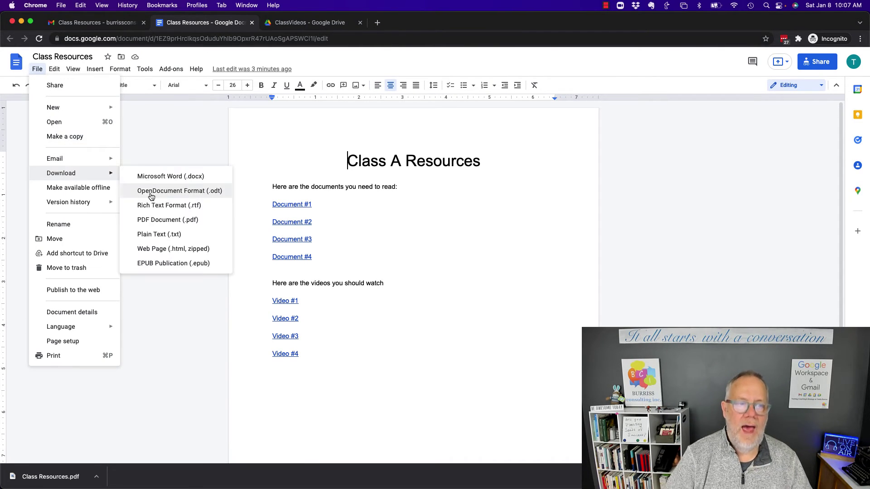
{"action": "left_click", "coordinate": [171, 225]}
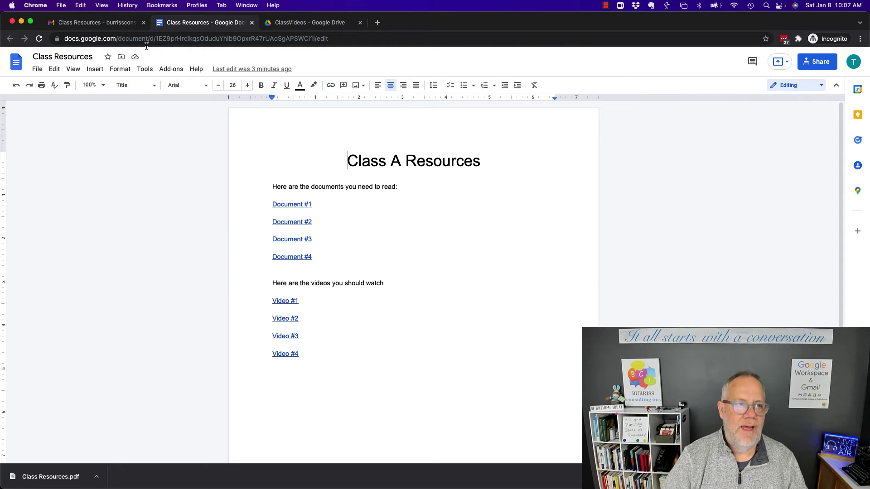
- Start a new Gmail message titled 'PDF of Resources & Videos' and enter the recipient
{"action": "left_click", "coordinate": [104, 25]}
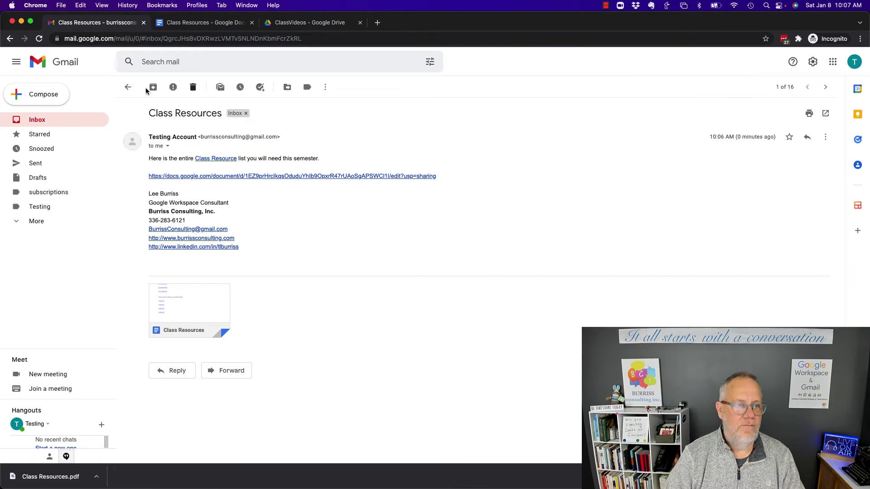
{"action": "left_click", "coordinate": [48, 98]}
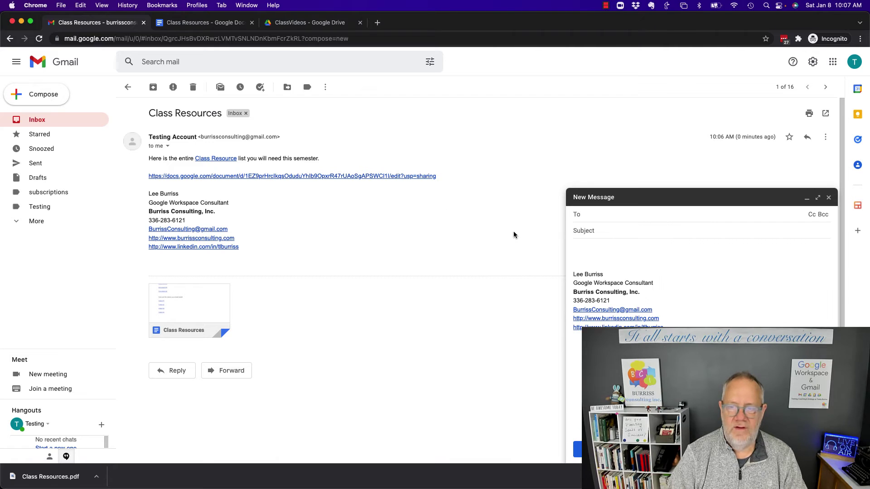
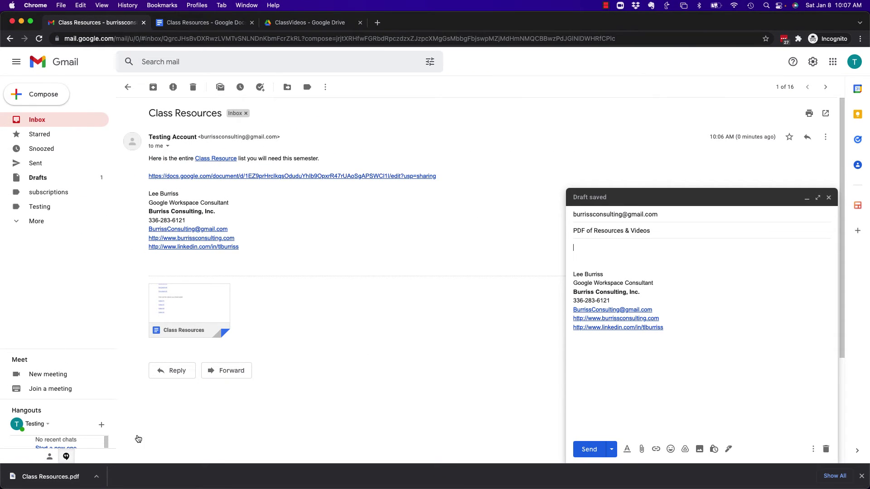
{"action": "left_click", "coordinate": [597, 423]}
- Attach Class Resources.pdf from the Downloads folder and send the email
{"action": "left_click", "coordinate": [642, 450]}
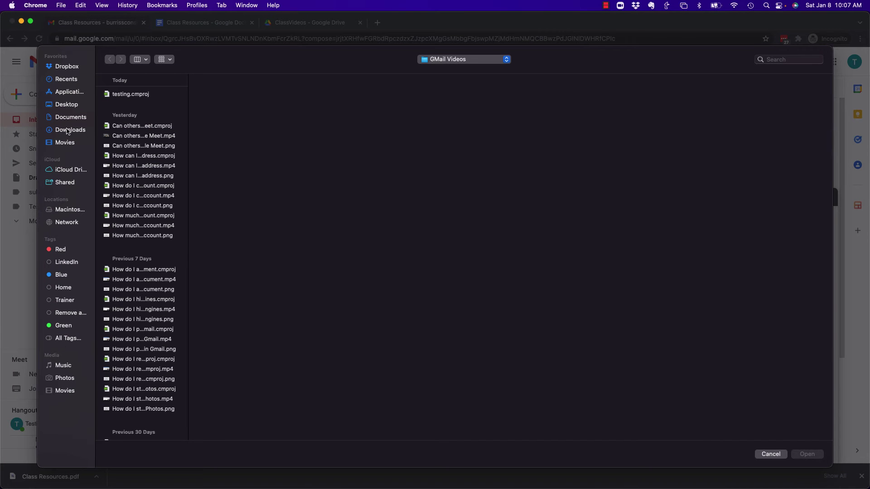
{"action": "left_click", "coordinate": [67, 131]}
{"action": "left_click", "coordinate": [146, 96]}
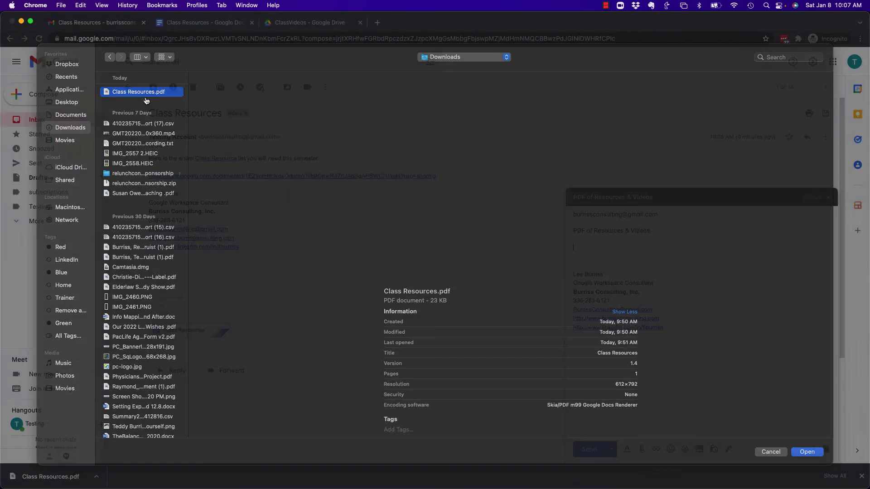
{"action": "double_click", "coordinate": [145, 97]}
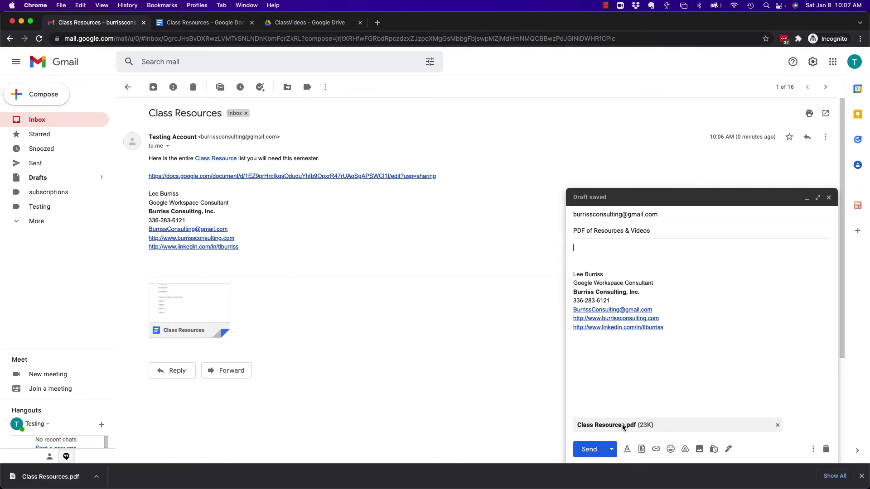
{"action": "left_click", "coordinate": [589, 450]}
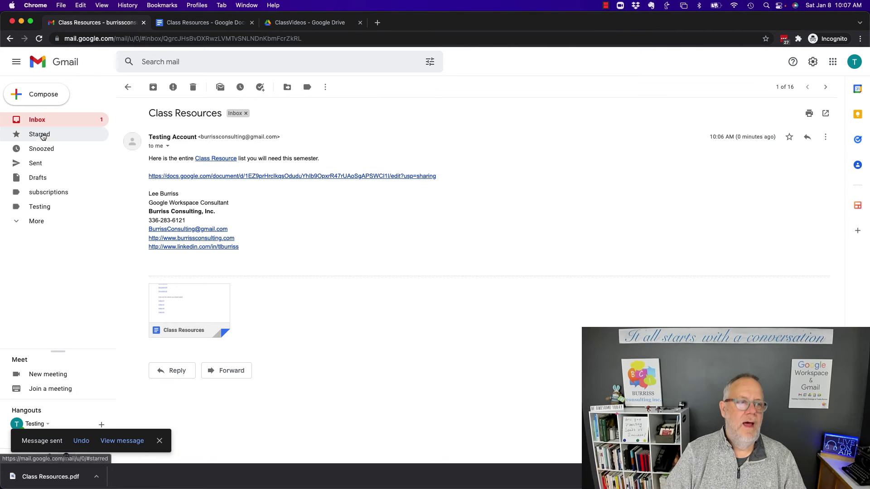
- Find the PDF of Resources & Videos email in the inbox and preview its Class Resources PDF
{"action": "left_click", "coordinate": [36, 119]}
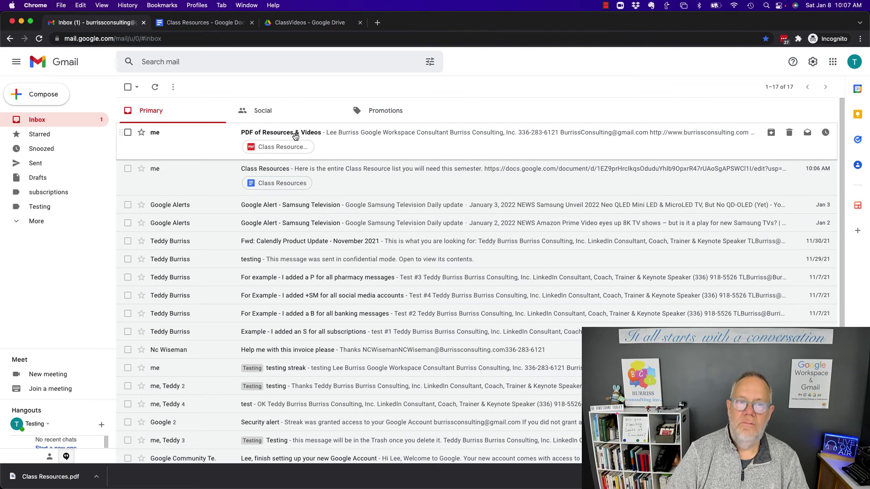
{"action": "left_click", "coordinate": [278, 148]}
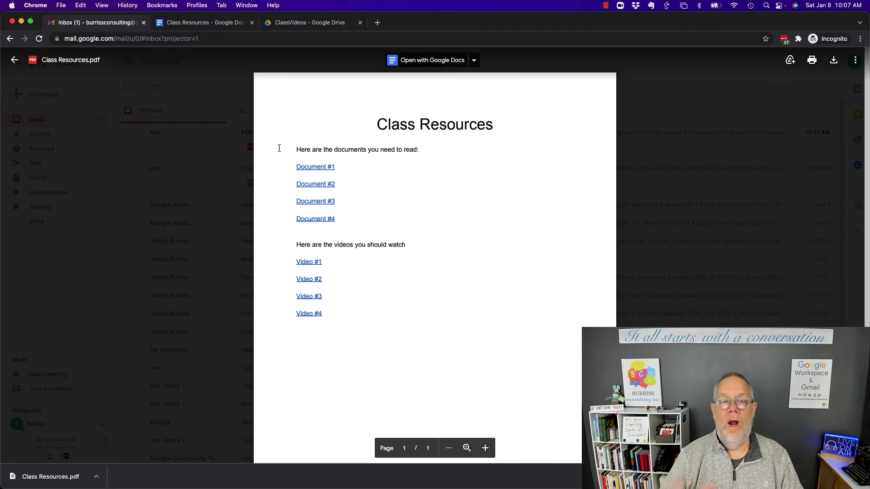
{"action": "key", "text": "Escape"}
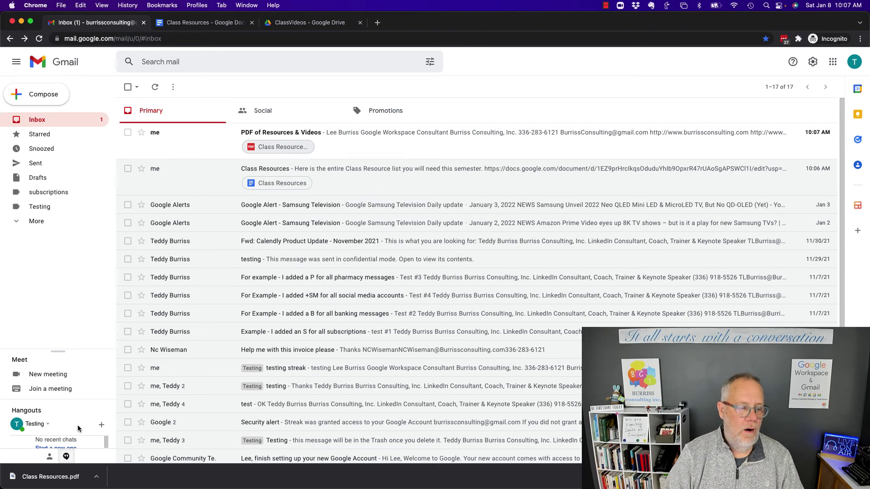
{"action": "left_click", "coordinate": [97, 478]}
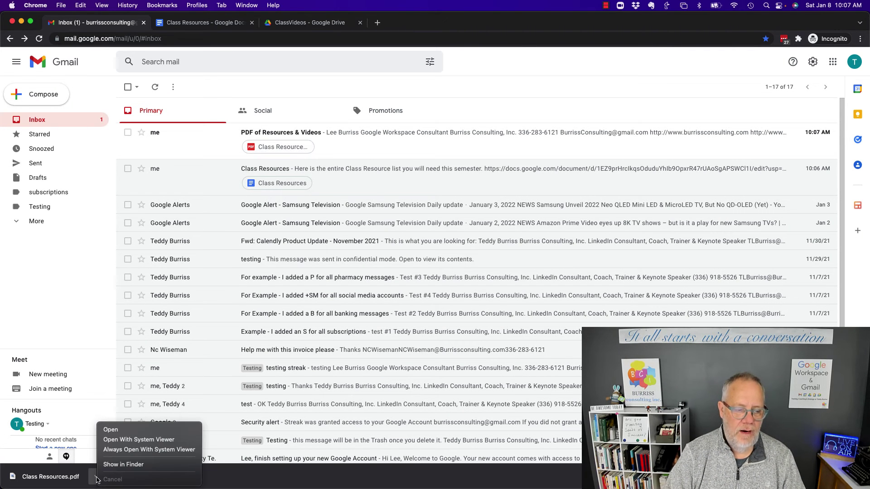
- Open Class Resources.pdf in Preview, enlarge its window, and follow the Video #1 link
{"action": "left_click", "coordinate": [141, 439]}
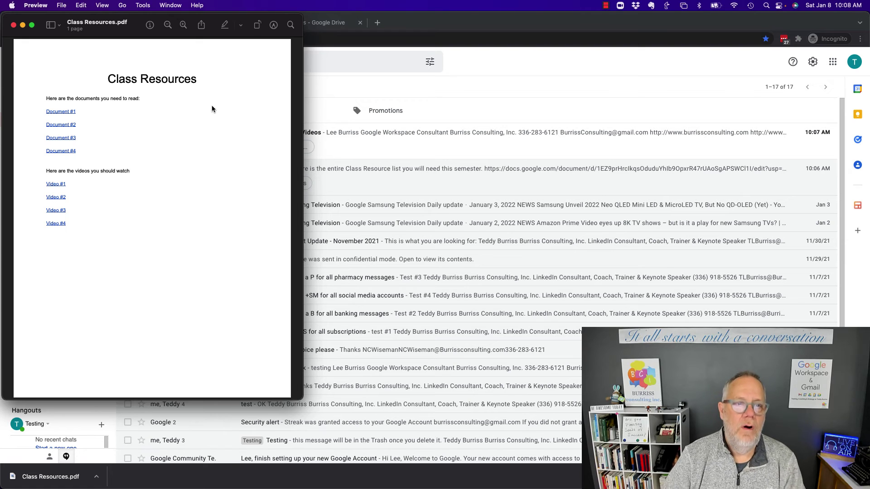
{"action": "left_click_drag", "start_coordinate": [302, 399], "coordinate": [530, 456]}
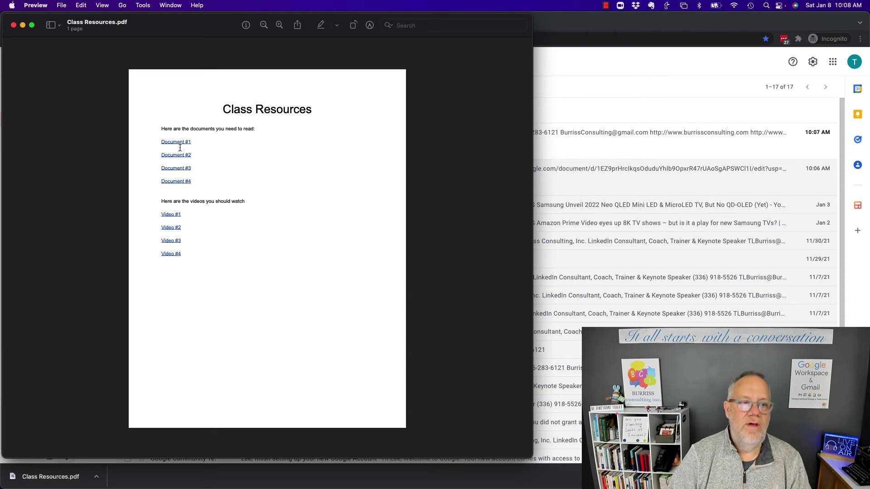
{"action": "left_click", "coordinate": [172, 214]}
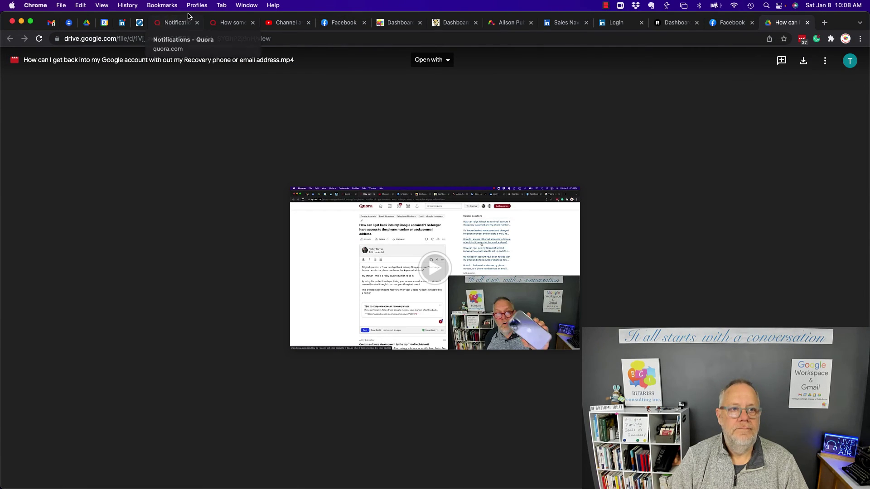
- Return to the Gmail browser window and show the Class Resources document tab
{"action": "left_click", "coordinate": [247, 5]}
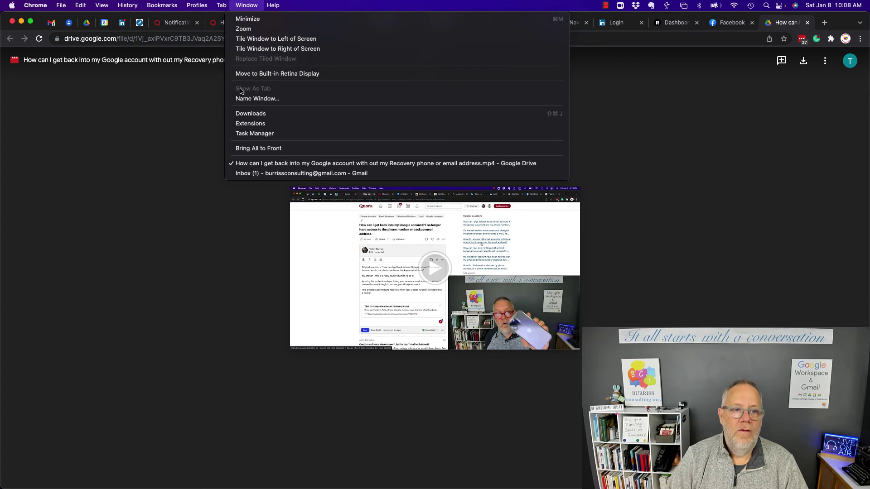
{"action": "left_click", "coordinate": [250, 174]}
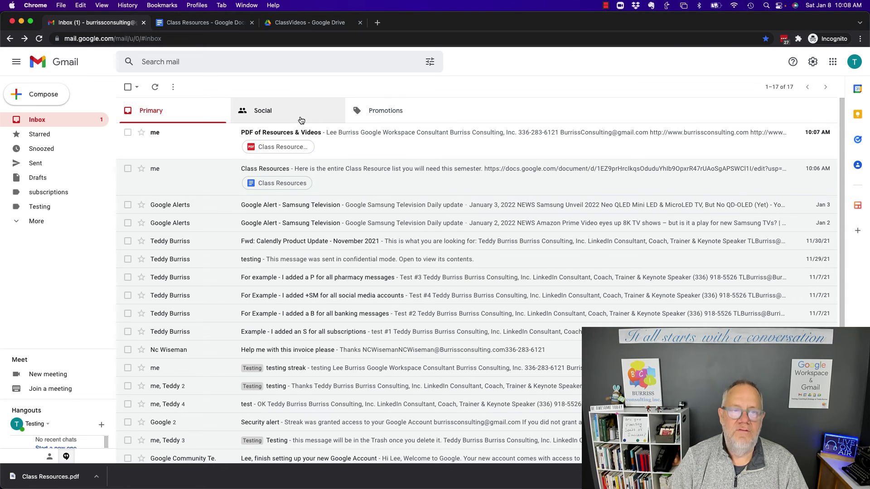
{"action": "left_click", "coordinate": [194, 24]}
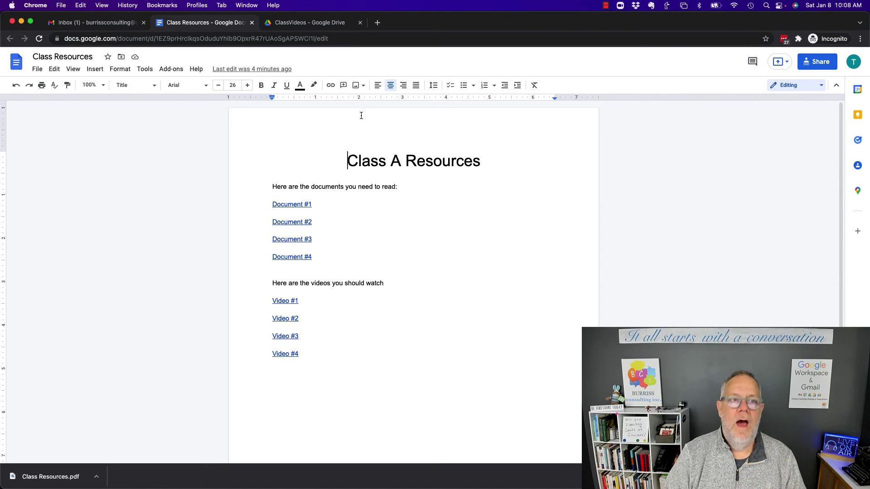
{"action": "left_click", "coordinate": [37, 73]}
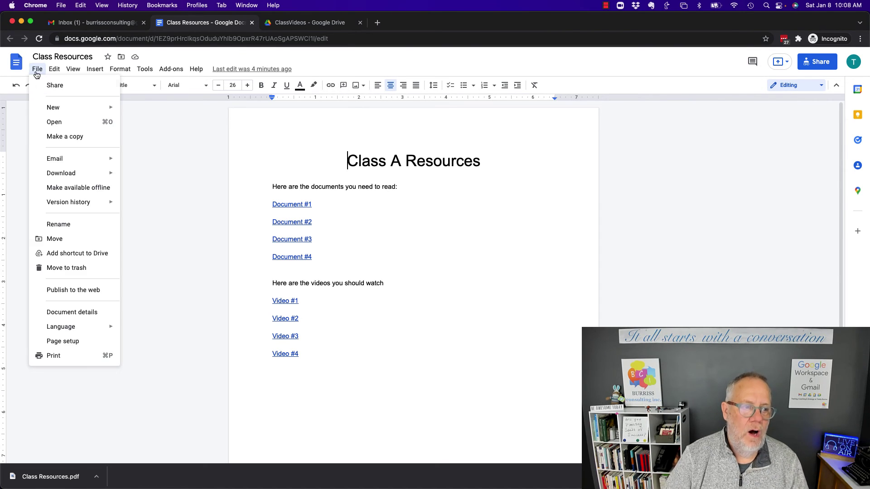
{"action": "mouse_move", "coordinate": [68, 175]}
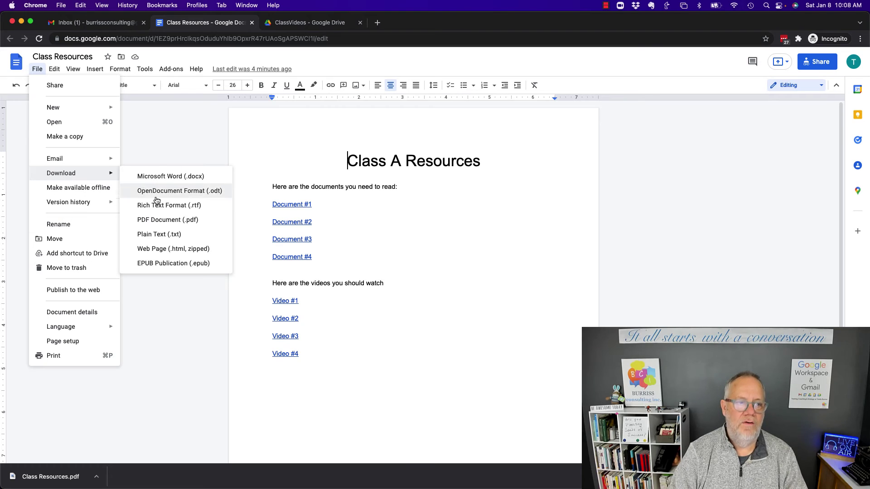
{"action": "left_click", "coordinate": [424, 240]}
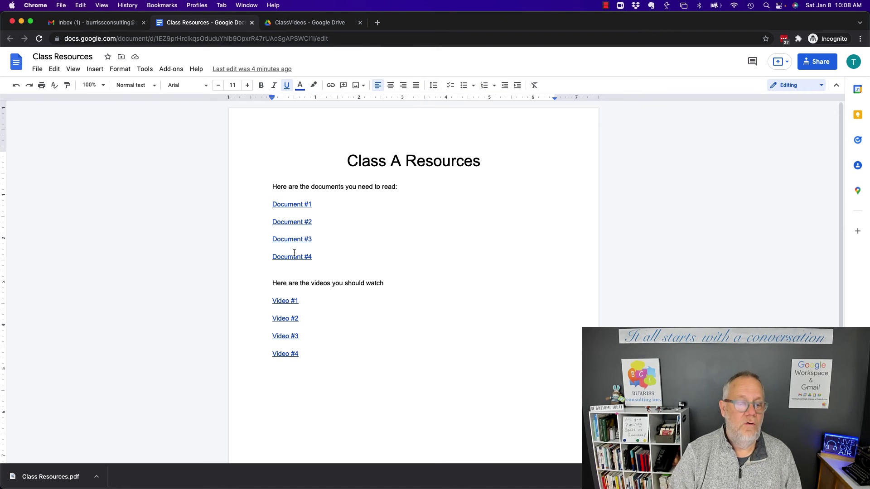
{"action": "left_click_drag", "start_coordinate": [272, 283], "coordinate": [316, 369]}
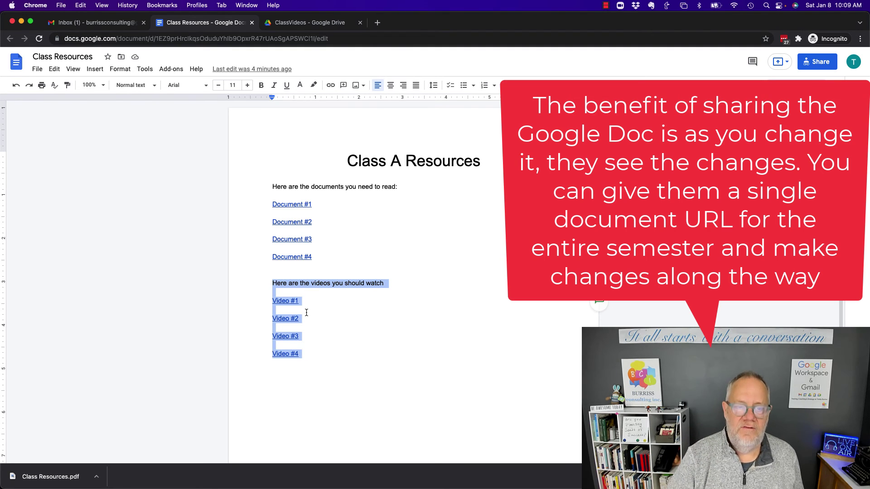
{"action": "left_click", "coordinate": [332, 224]}
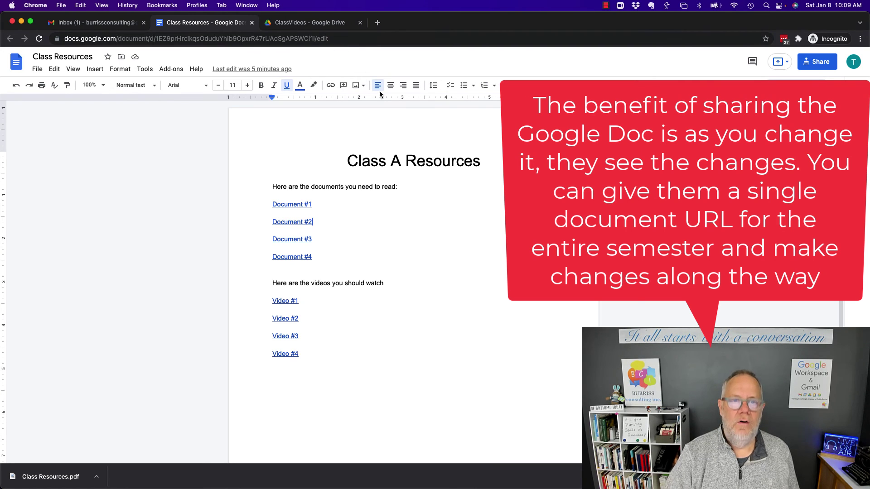
{"action": "left_click", "coordinate": [813, 62]}
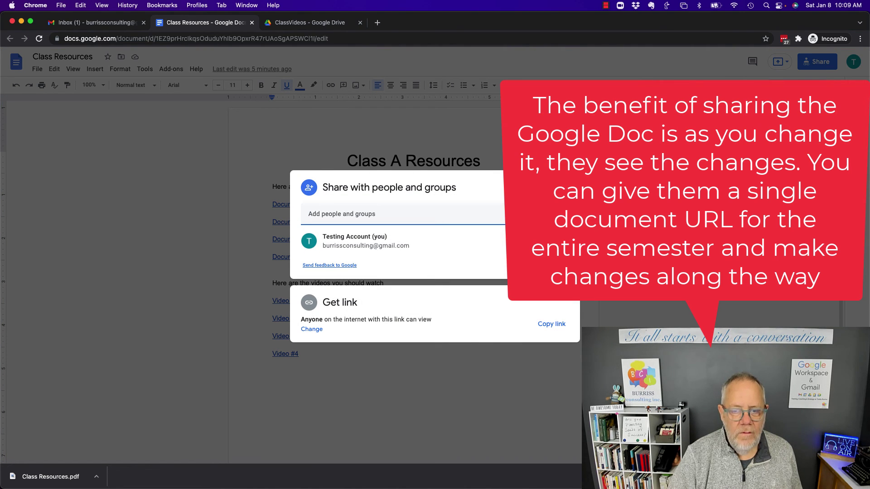
{"action": "left_click", "coordinate": [387, 278]}
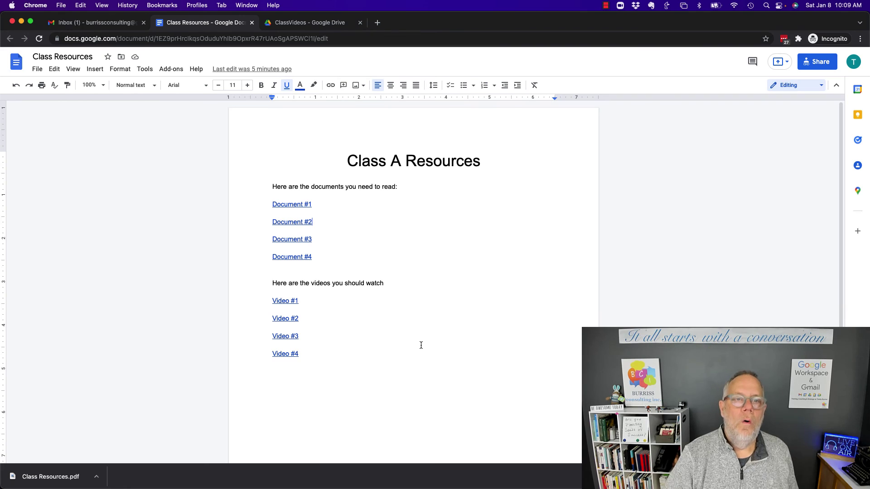
{"action": "left_click", "coordinate": [36, 74]}
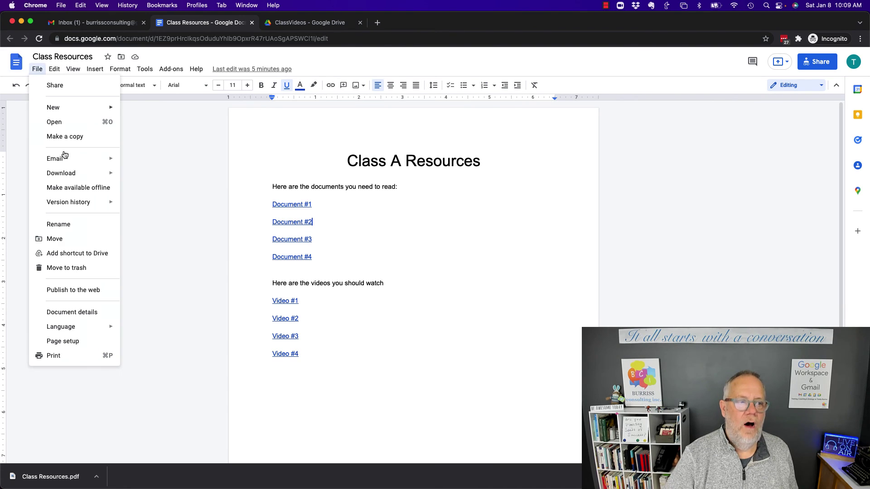
{"action": "mouse_move", "coordinate": [70, 173]}
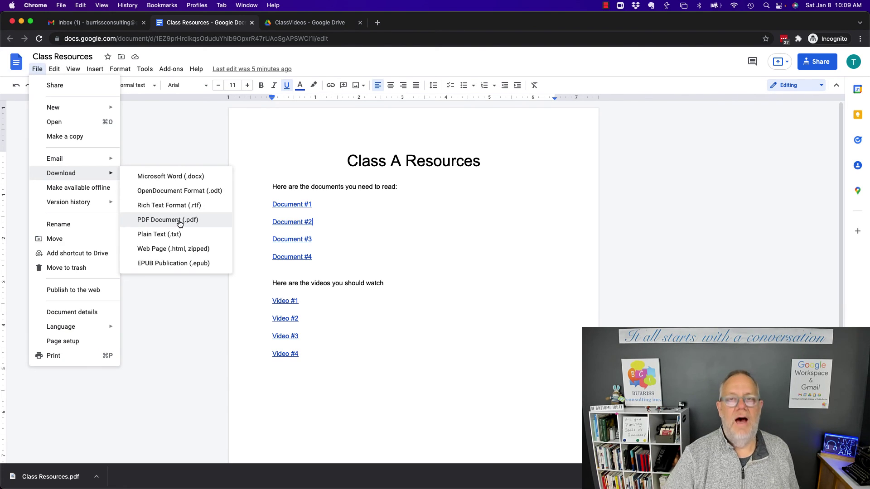